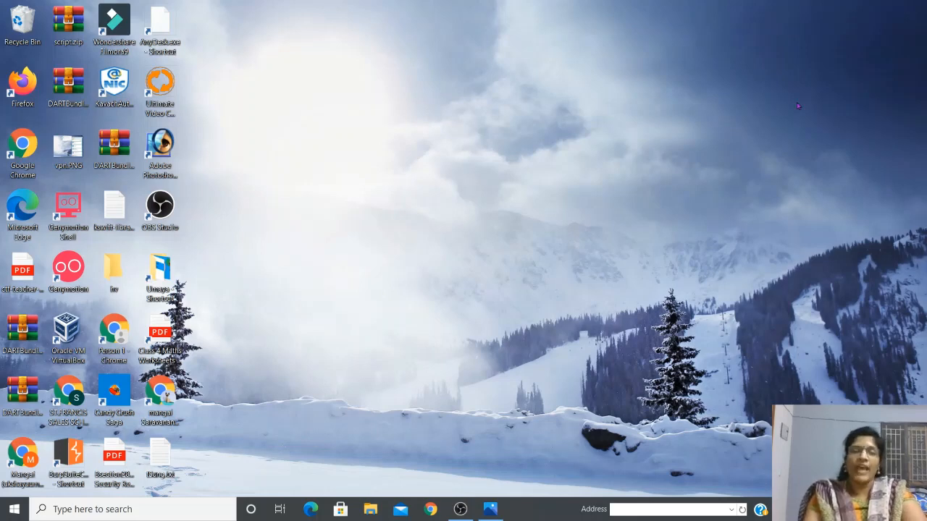
- Launch Microsoft Office Access 2007 and open the recent database students name list.accdb
left_click(176, 503)
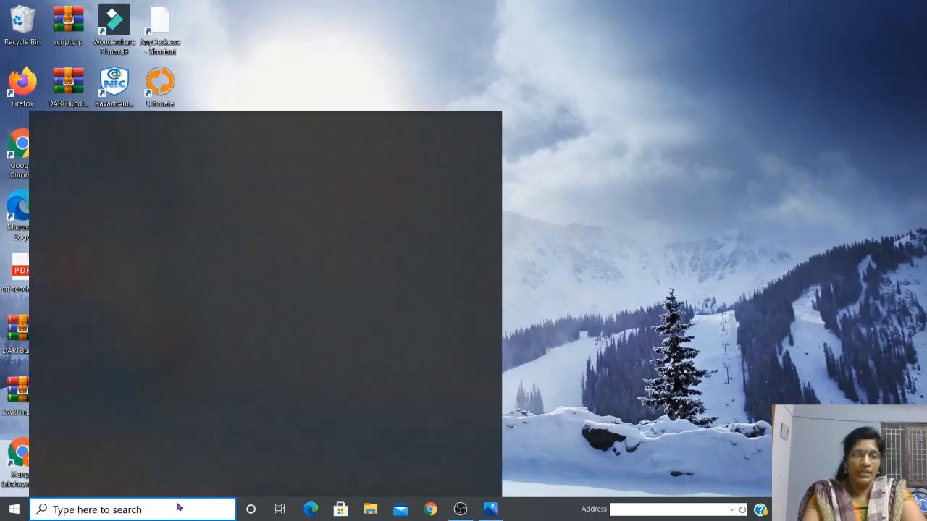
type("access")
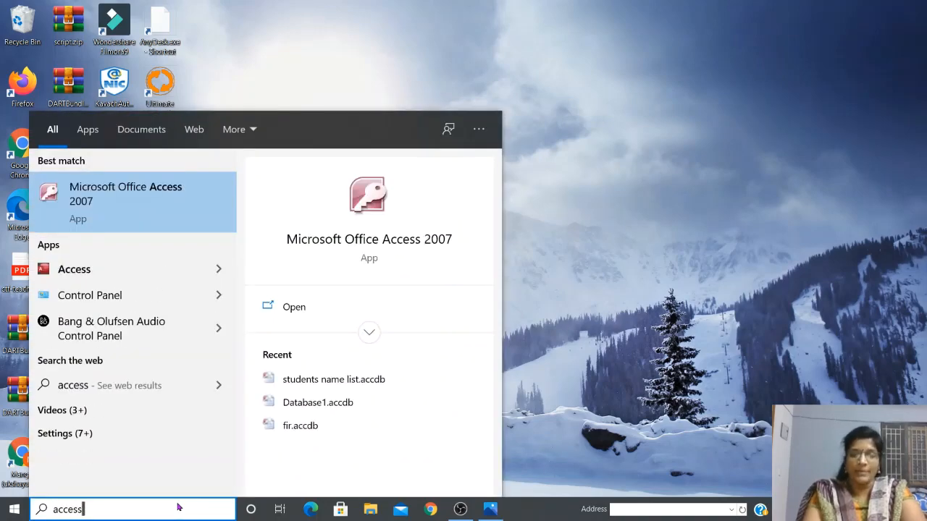
key("Return")
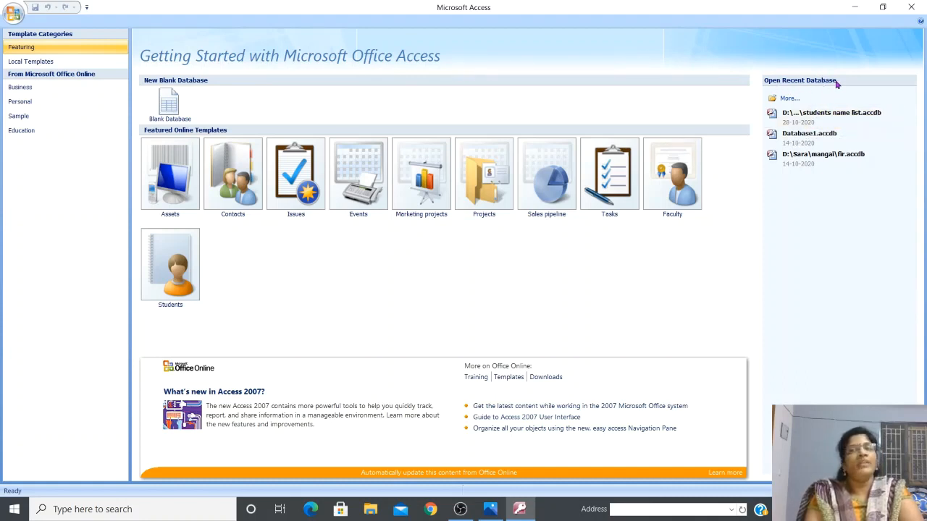
left_click(805, 116)
left_click(804, 114)
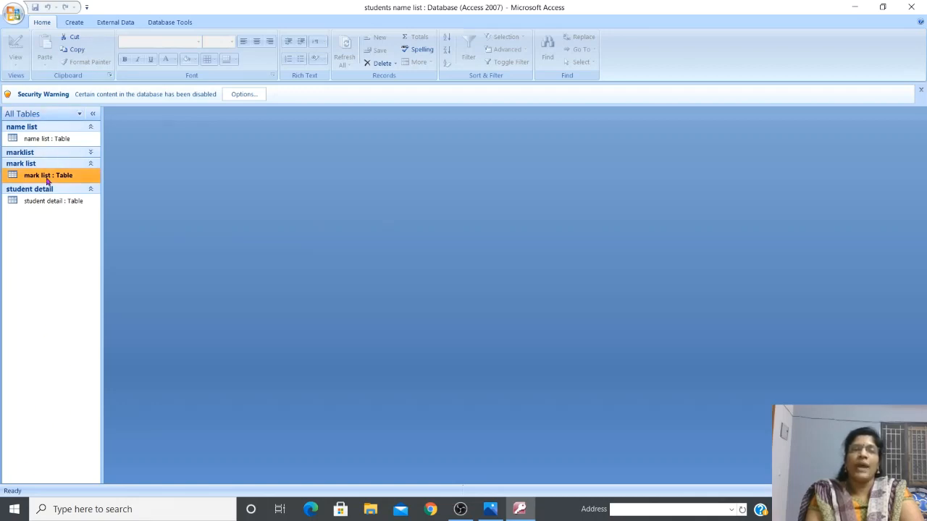
- Open the name list, mark list and student detail tables to view their records
double_click(56, 142)
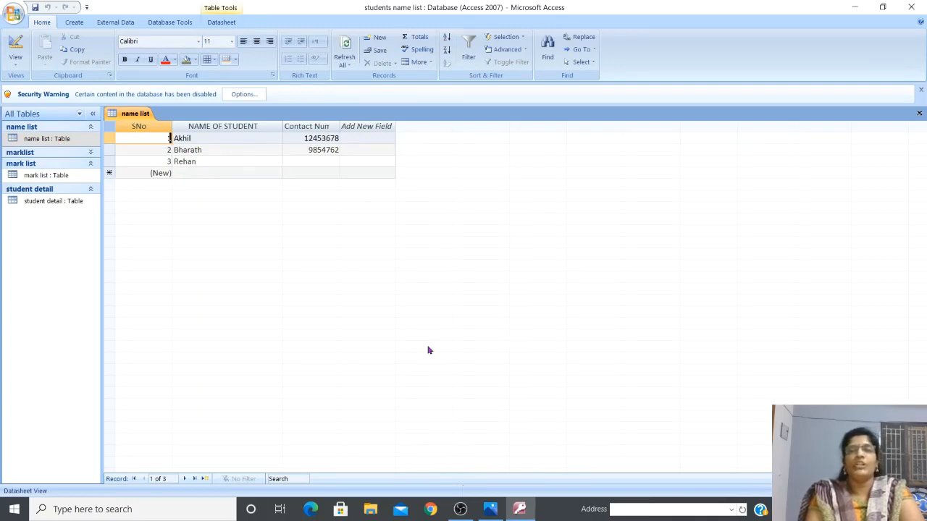
double_click(38, 178)
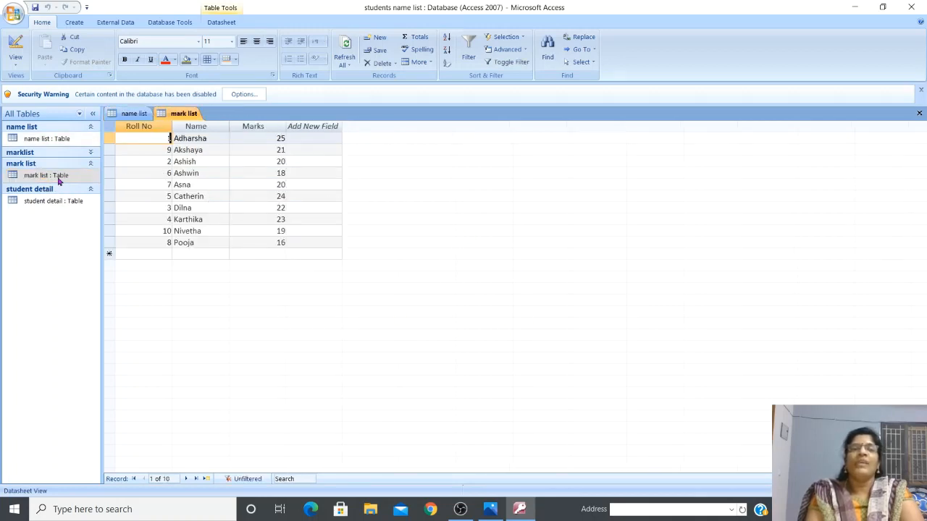
double_click(52, 203)
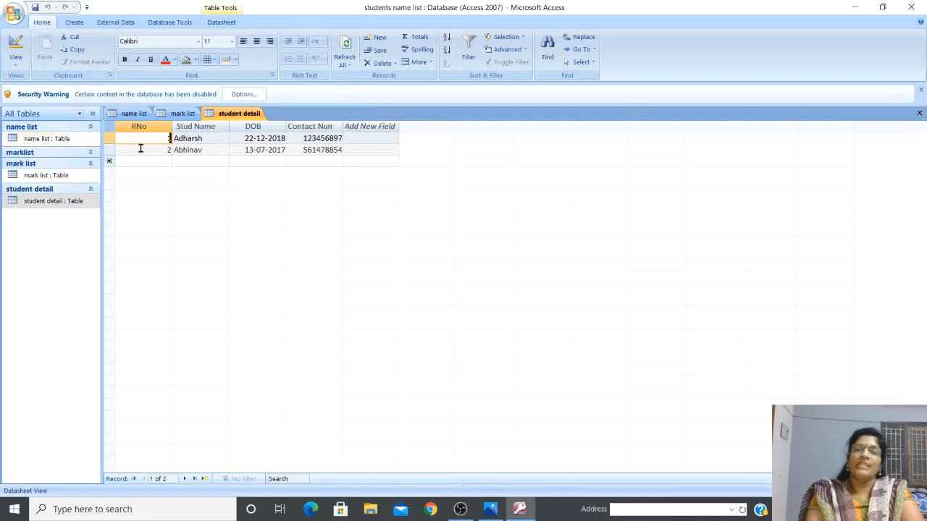
- Return to the mark list table and sort its records by Name in ascending order
double_click(62, 181)
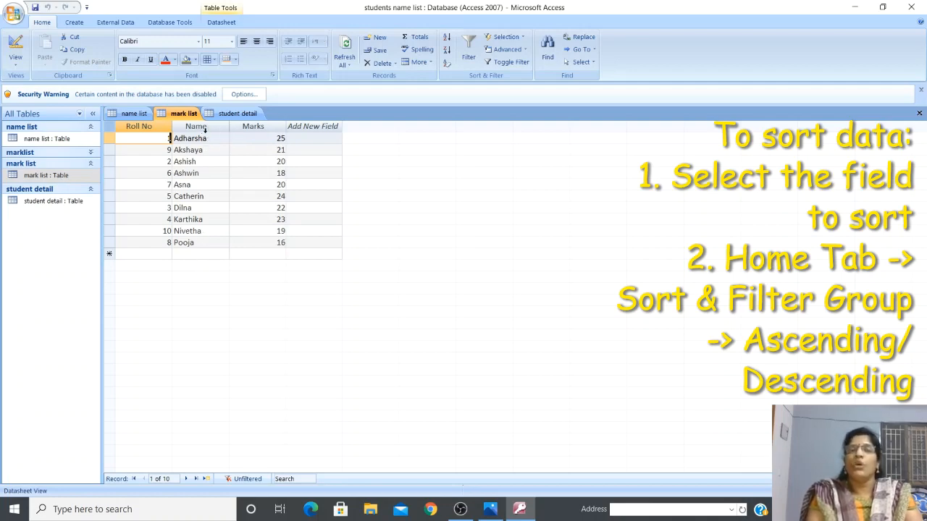
left_click(207, 129)
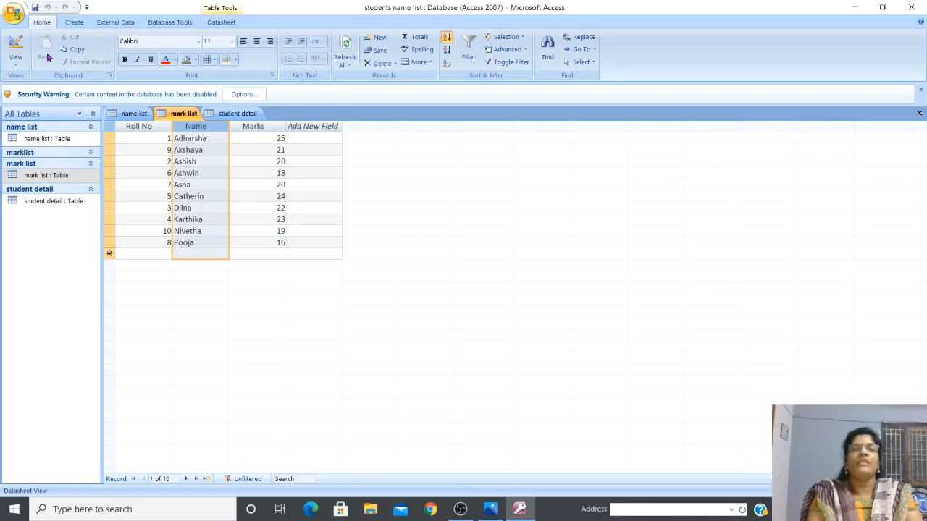
left_click(446, 44)
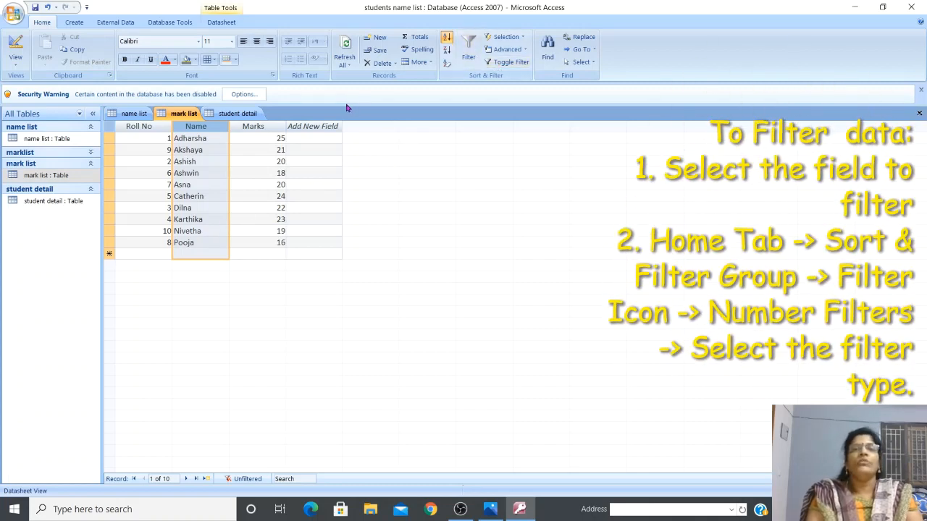
- Filter the mark list to Marks less than or equal to 20, and turn the filter off again
left_click(275, 128)
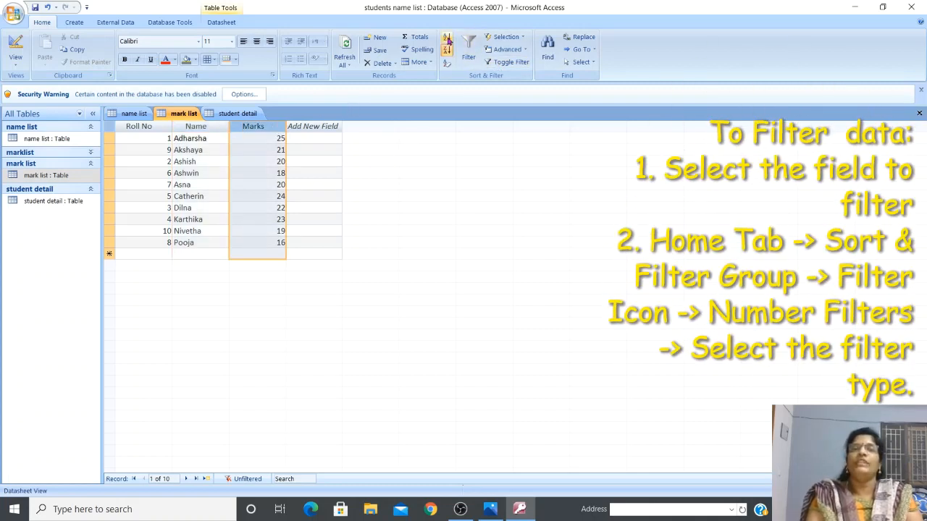
left_click(470, 57)
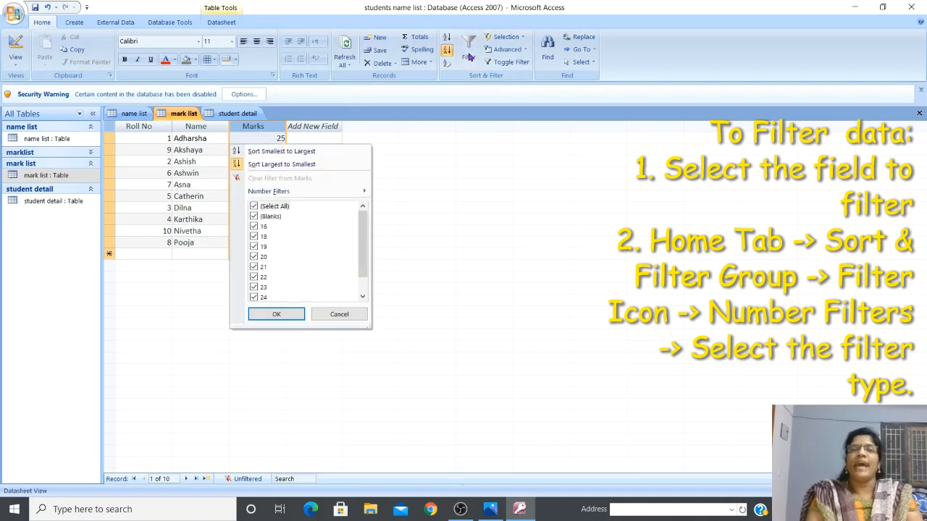
mouse_move(316, 193)
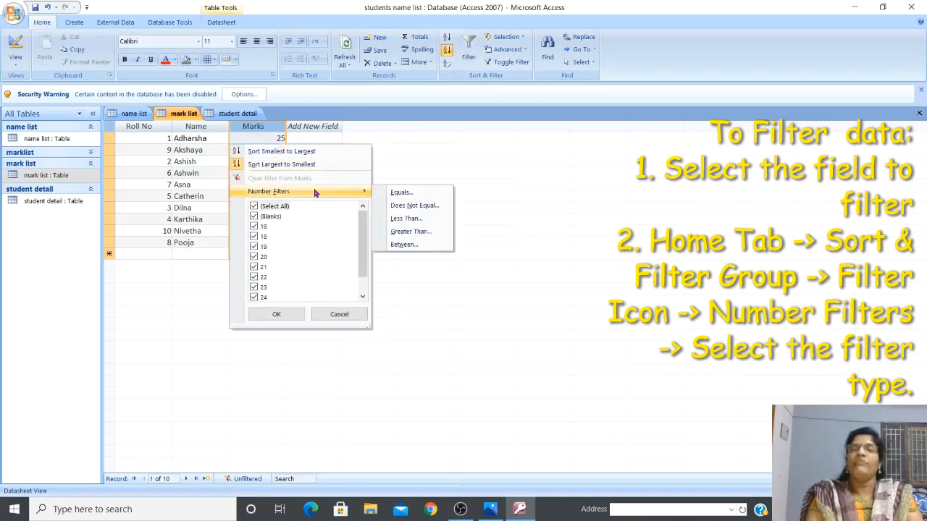
left_click(410, 221)
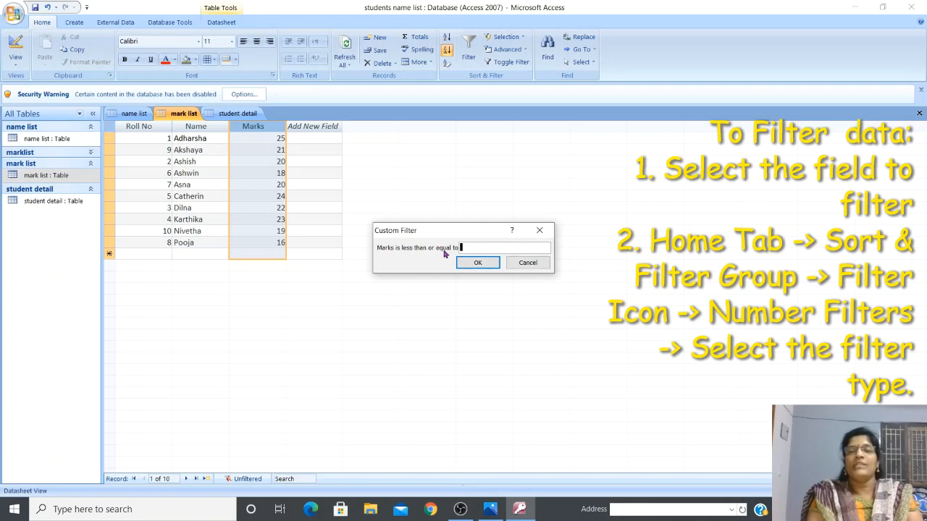
type("20")
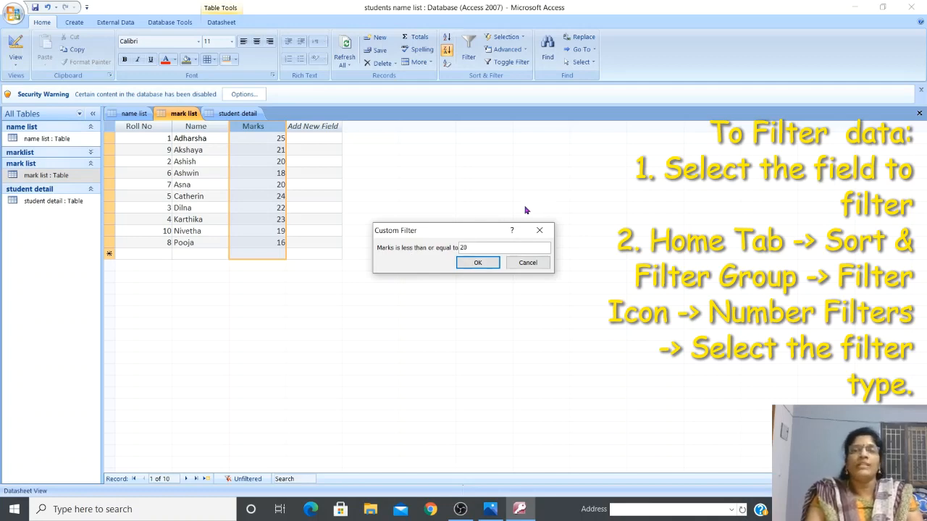
left_click(478, 264)
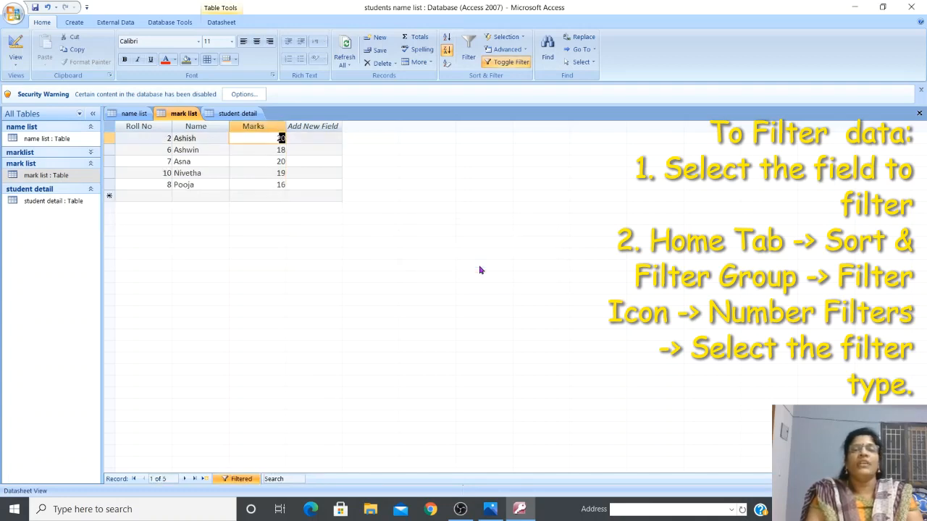
left_click(324, 150)
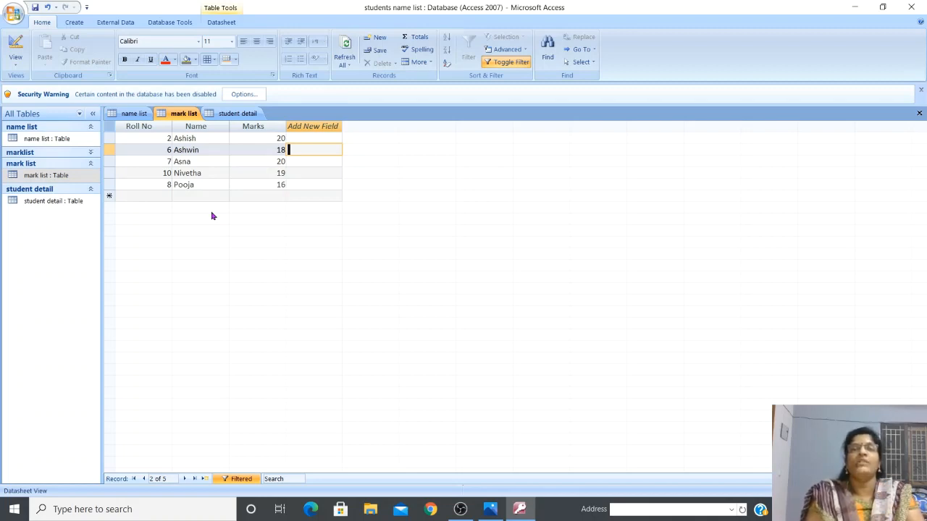
left_click(512, 63)
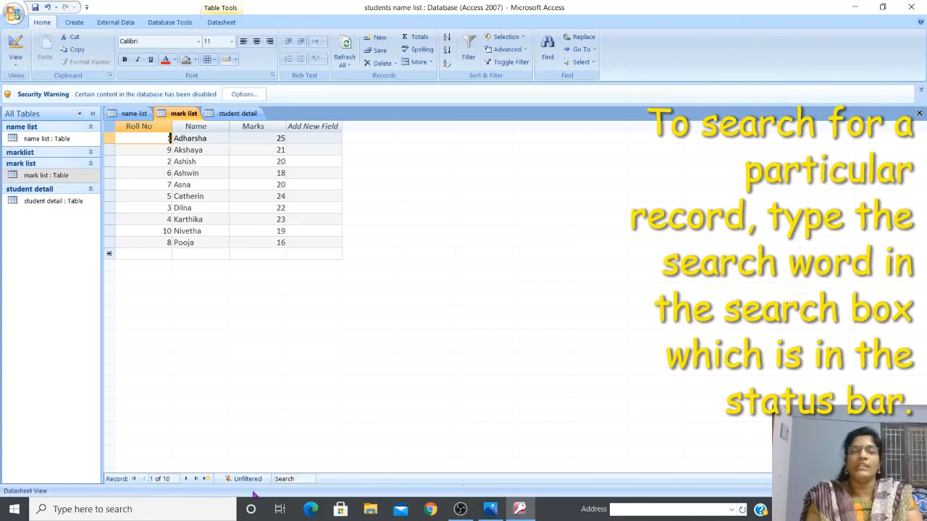
- Search the mark list records for the fifth listed student's name
left_click(306, 478)
type("as")
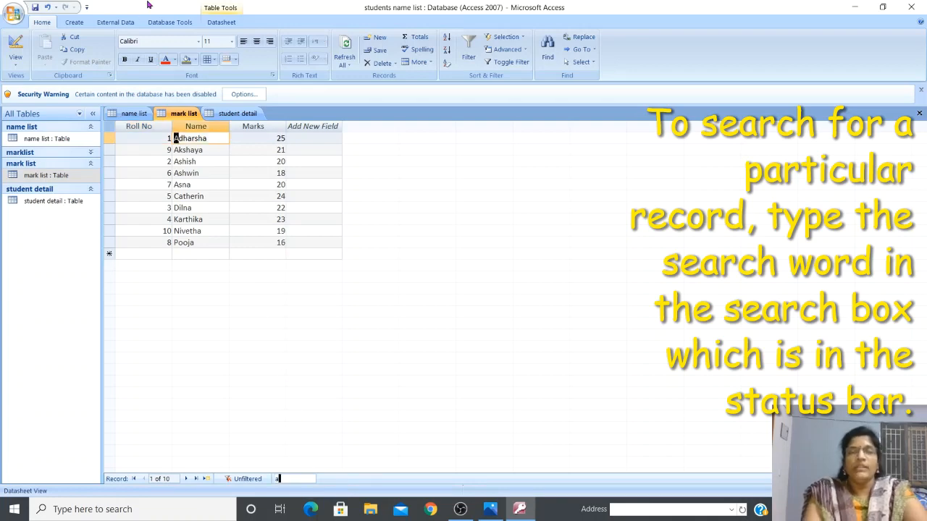
type("na")
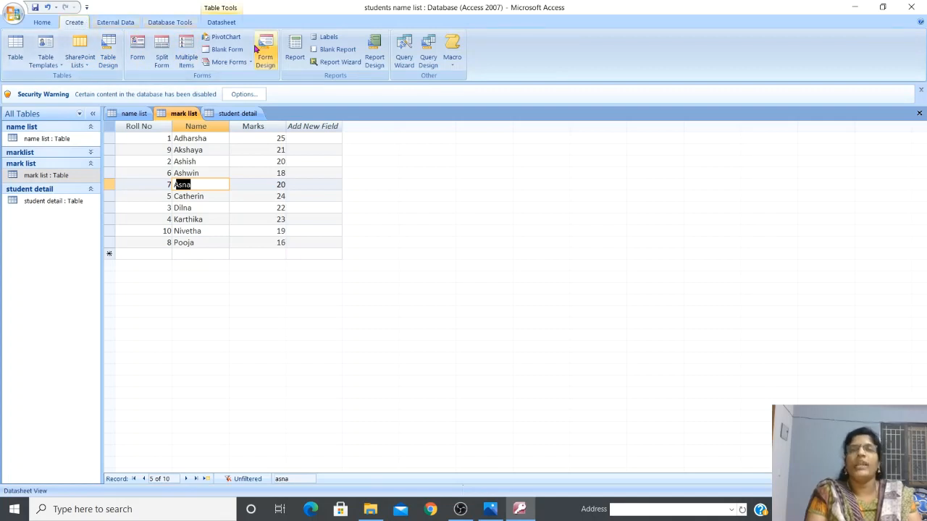
- Start a new query with the Simple Query Wizard, using the name list table as its source
left_click(404, 51)
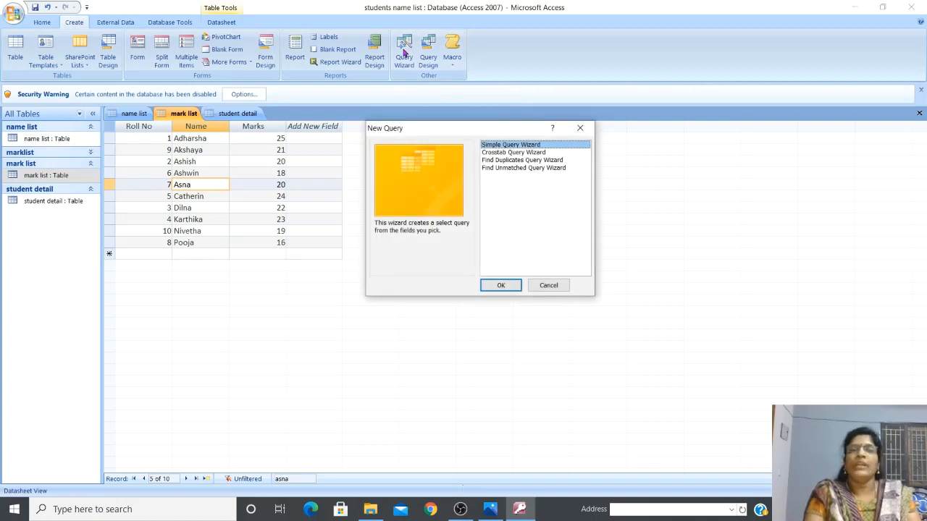
left_click_drag(485, 131, 340, 148)
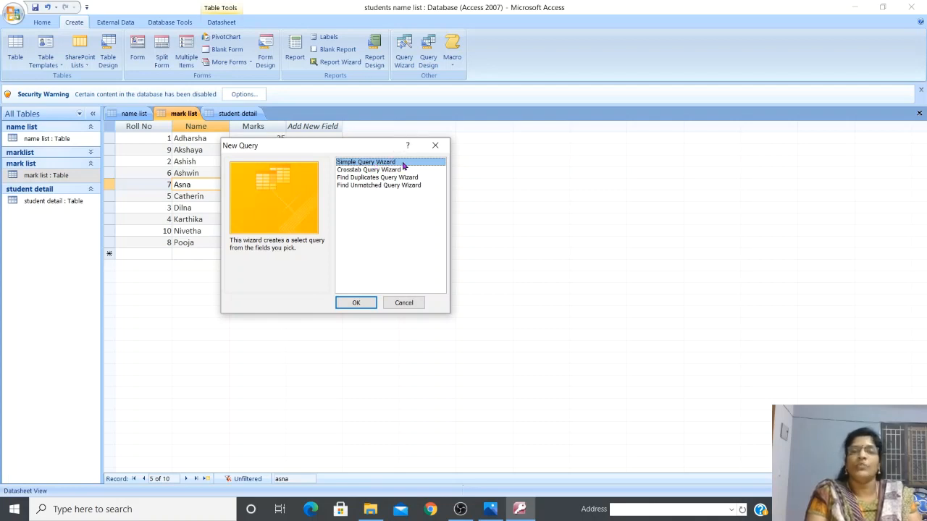
left_click(353, 304)
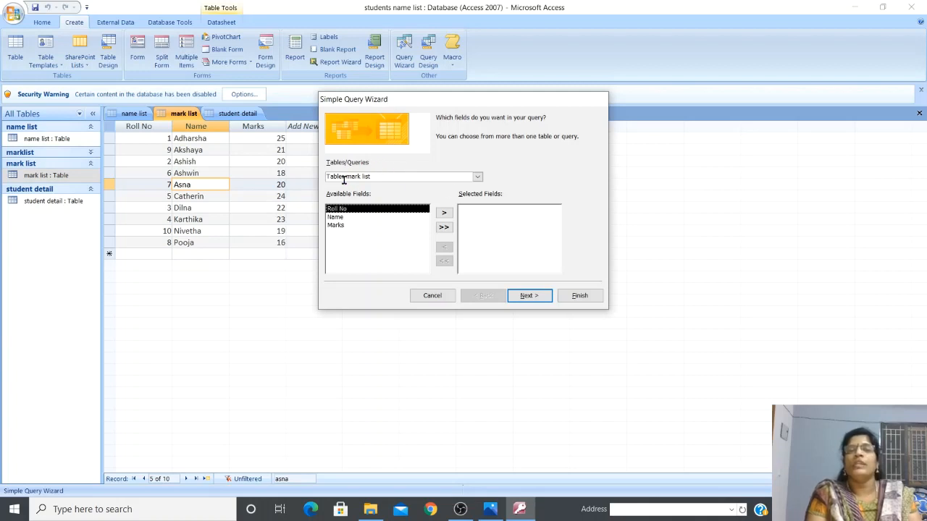
left_click(478, 178)
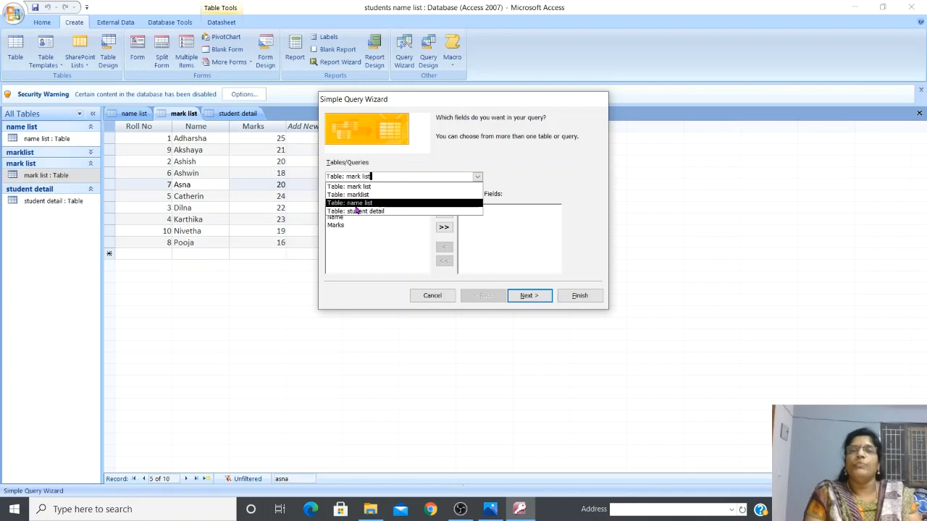
left_click(392, 204)
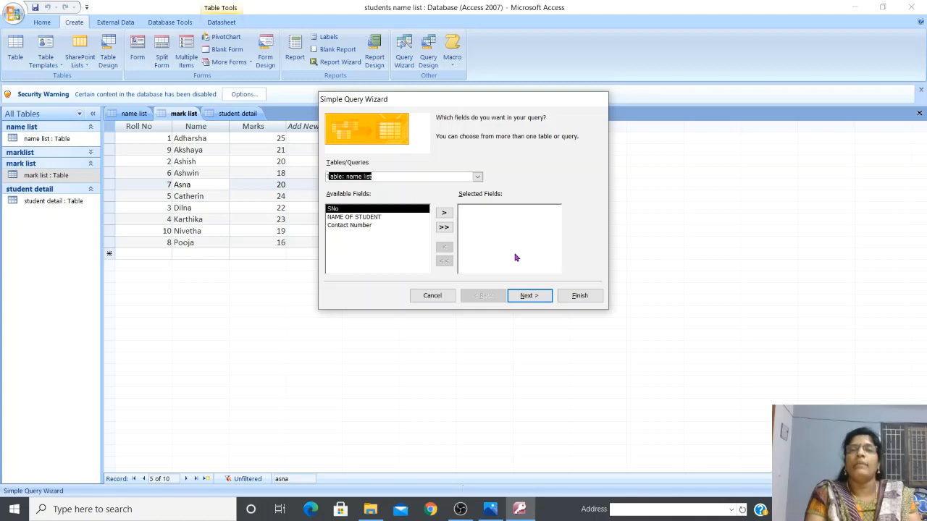
- Add the NAME OF STUDENT and Contact Number fields to the query's selected fields
left_click(370, 221)
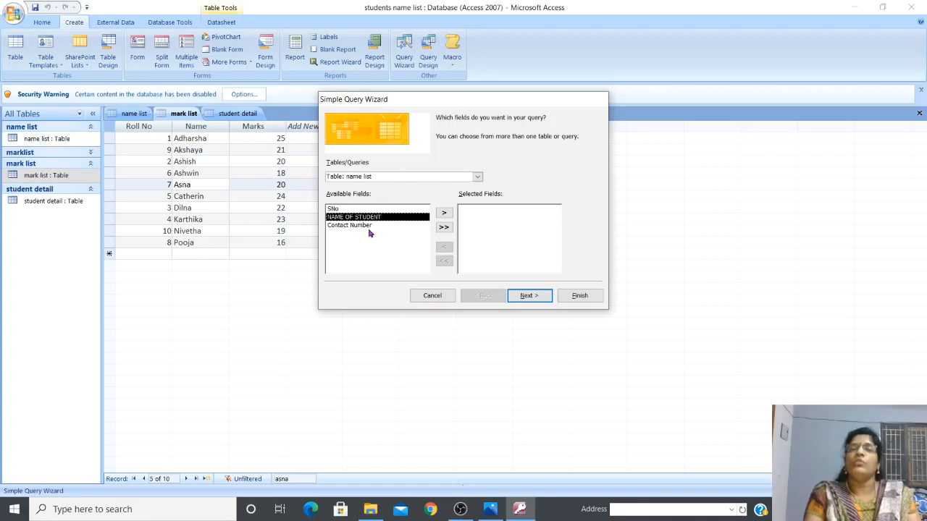
left_click(445, 213)
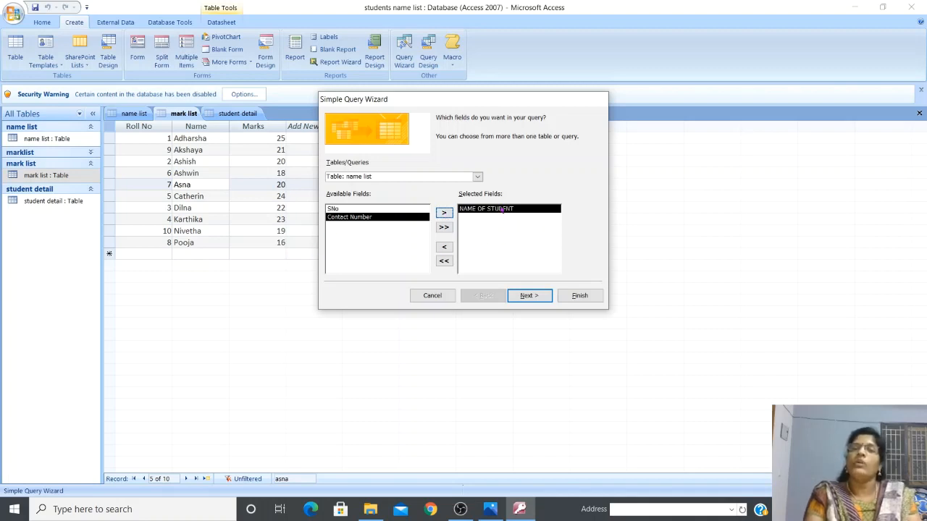
left_click(445, 248)
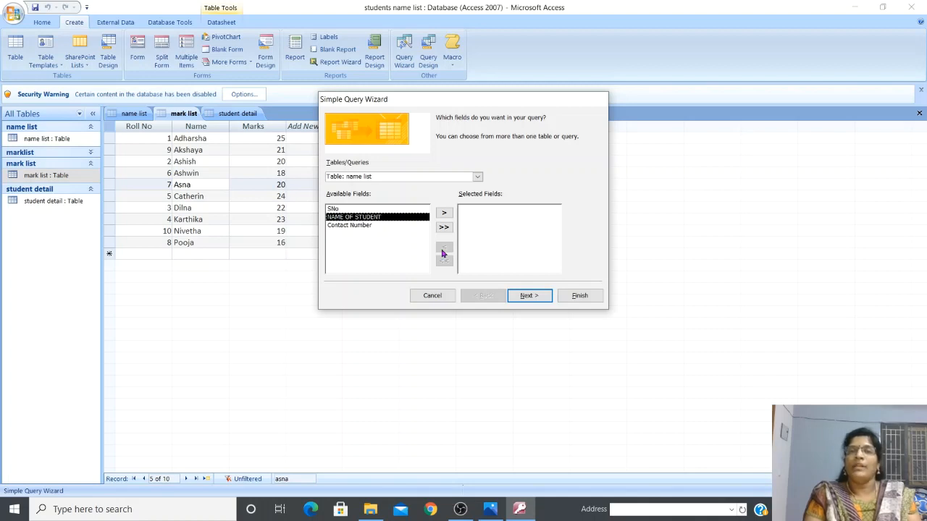
left_click(443, 214)
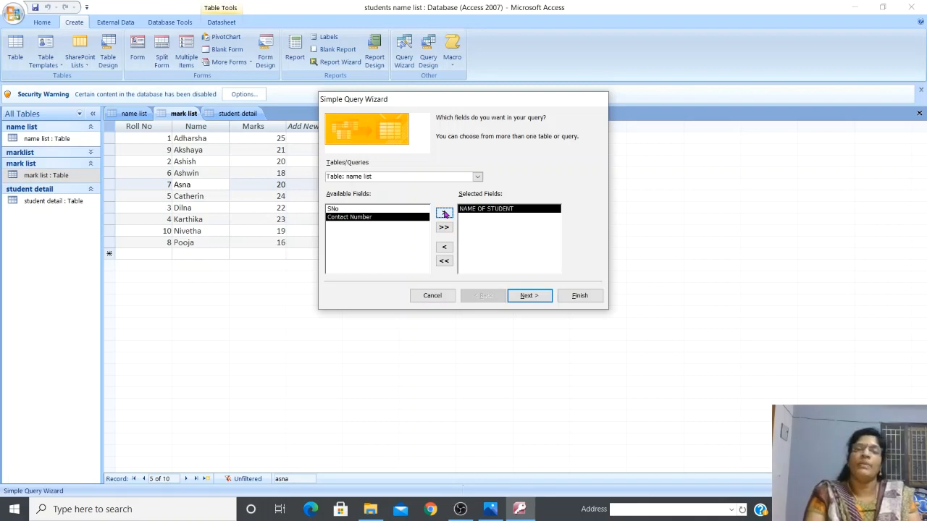
left_click(386, 219)
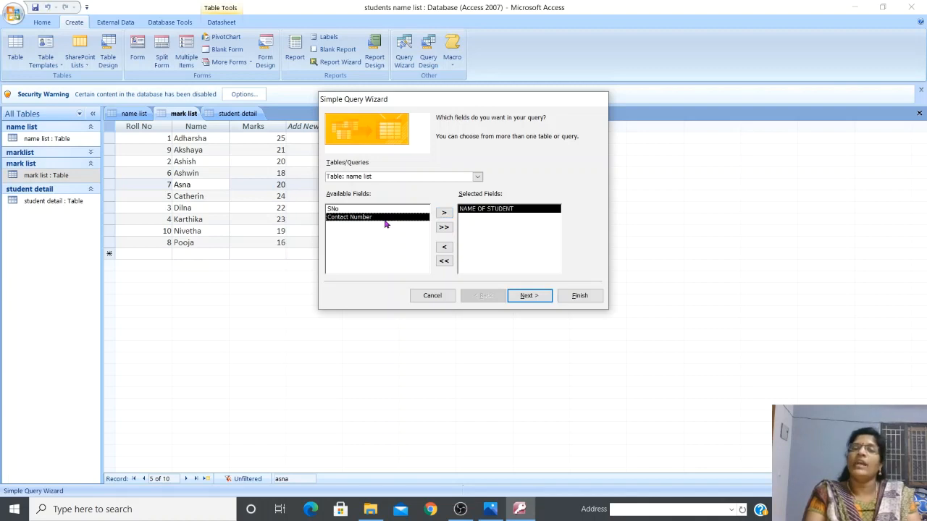
left_click(444, 215)
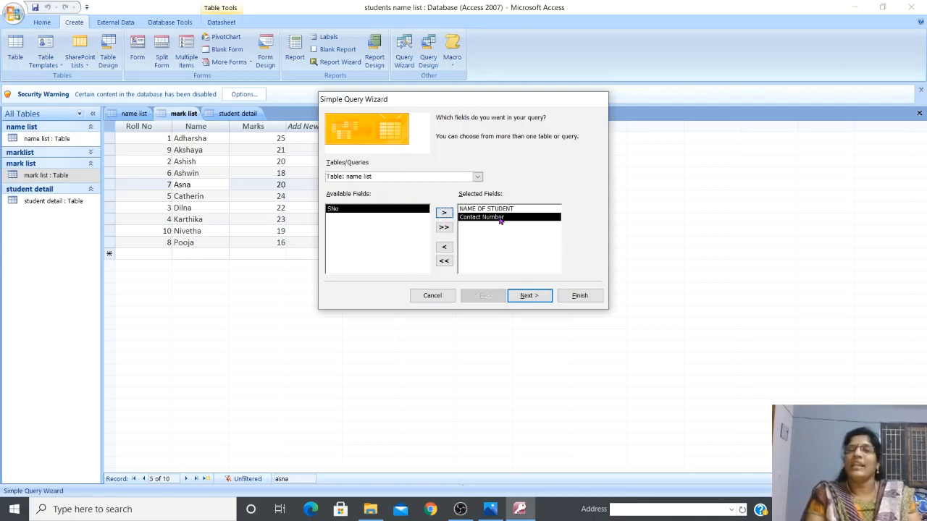
- Finish the wizard as a Detail query titled "name list Query", opened to view information, and save it
left_click(528, 298)
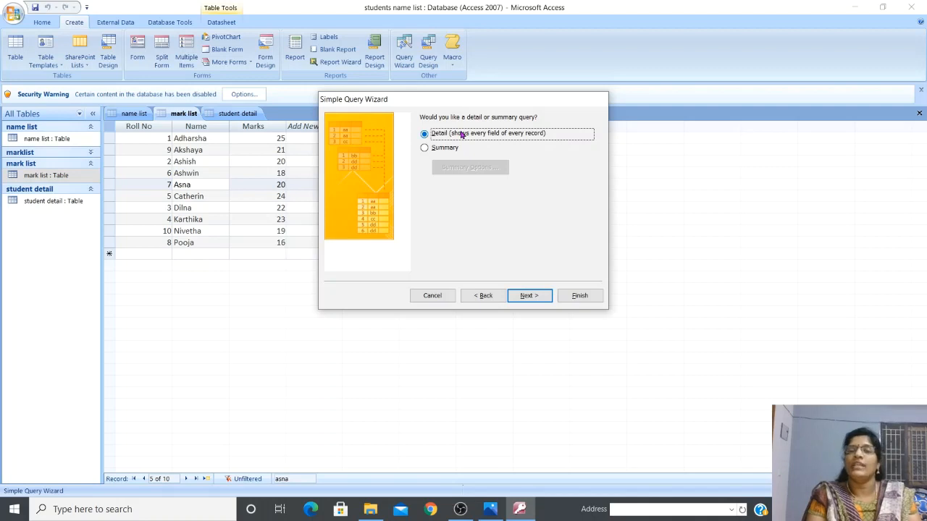
left_click(525, 297)
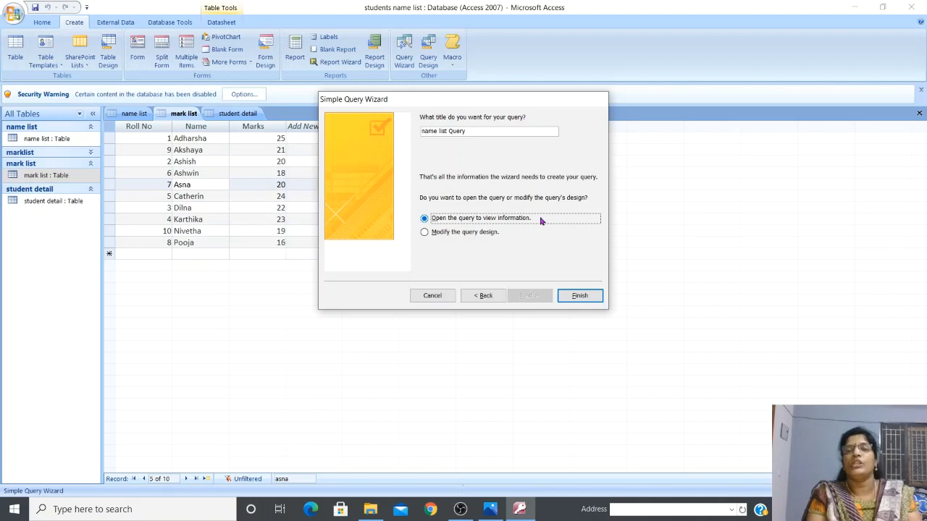
left_click(572, 297)
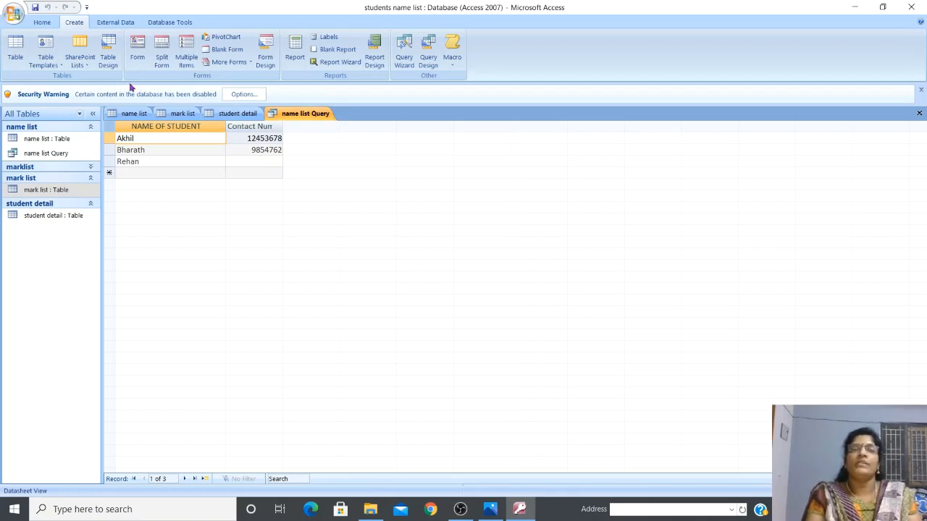
left_click(34, 9)
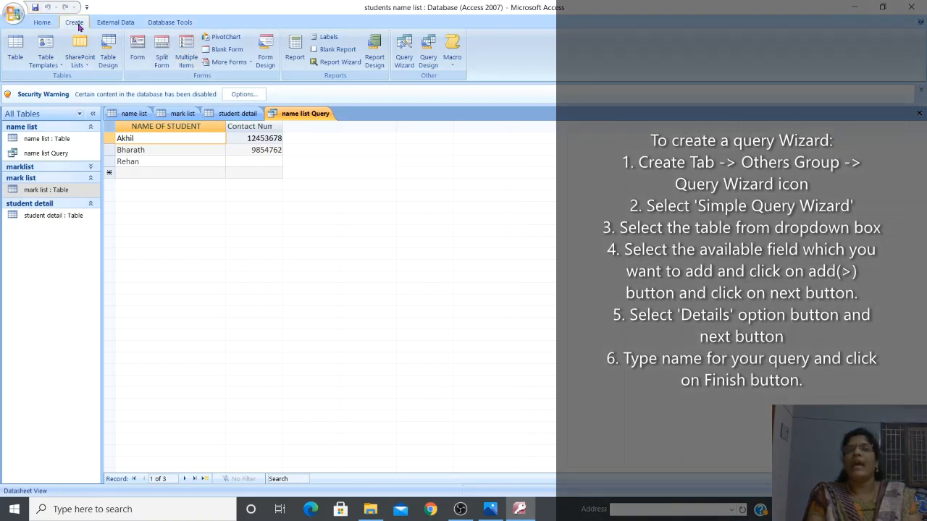
- Start a new query with the Simple Query Wizard, using the student detail table as its source
left_click(404, 51)
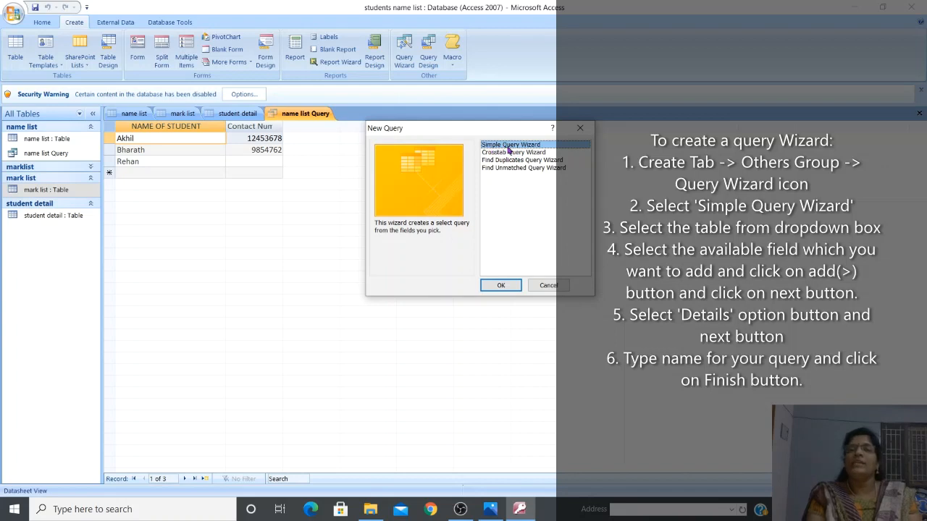
left_click(499, 286)
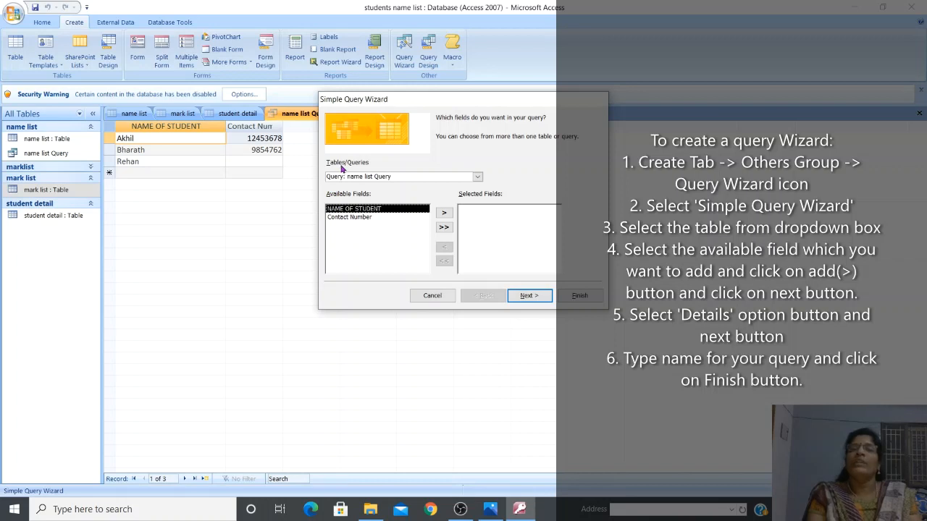
left_click(477, 177)
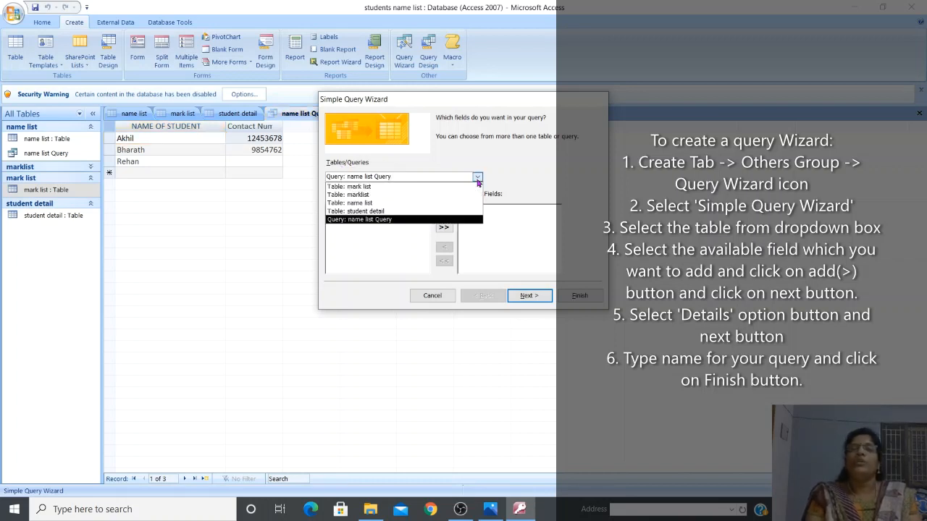
left_click(373, 212)
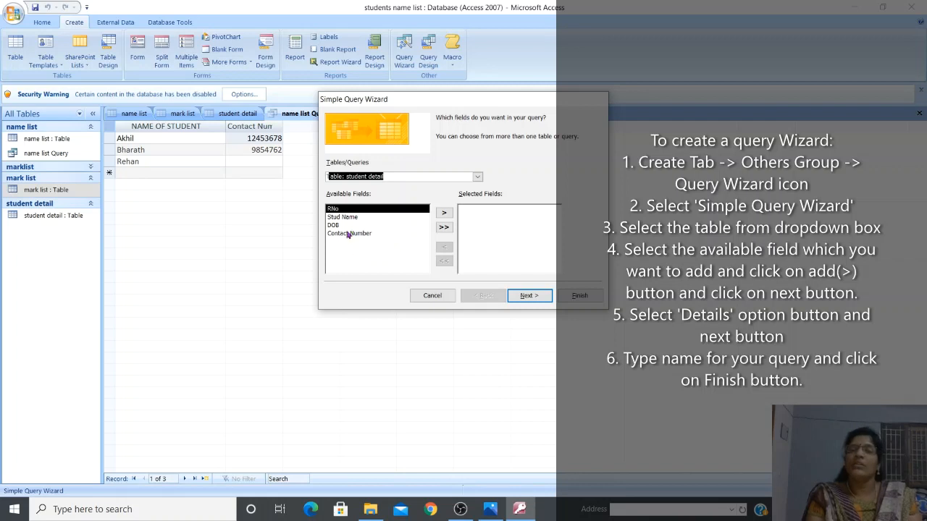
left_click(396, 178)
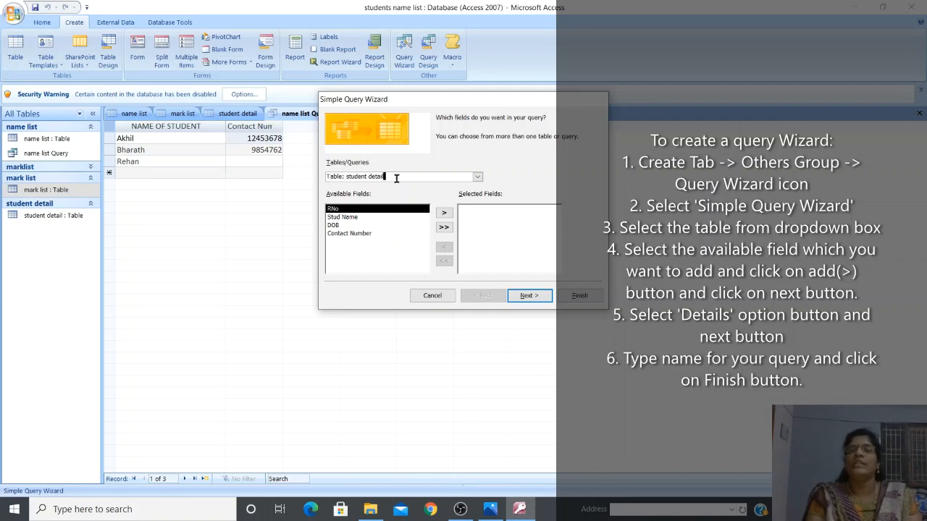
- Add the Stud Name and DOB fields and finish the query titled "student detail Query", opened to view information
left_click(355, 218)
left_click(444, 215)
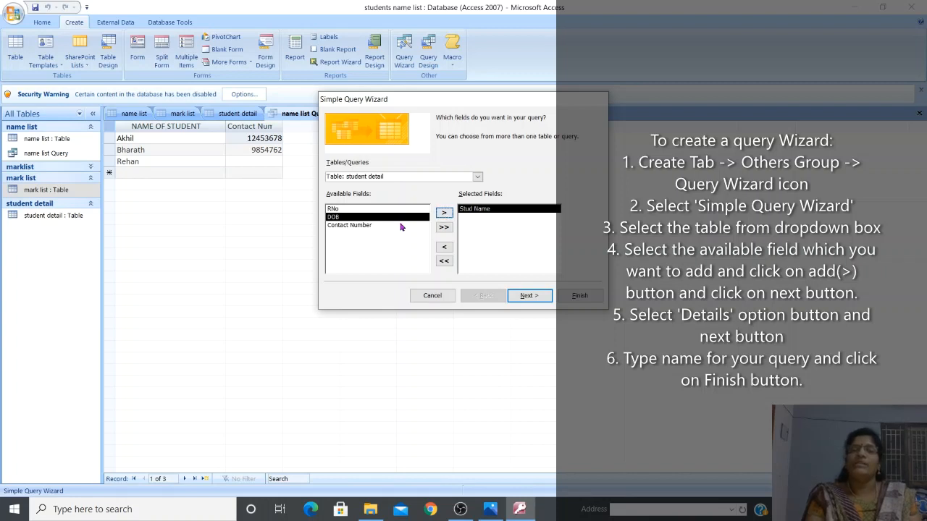
left_click(445, 213)
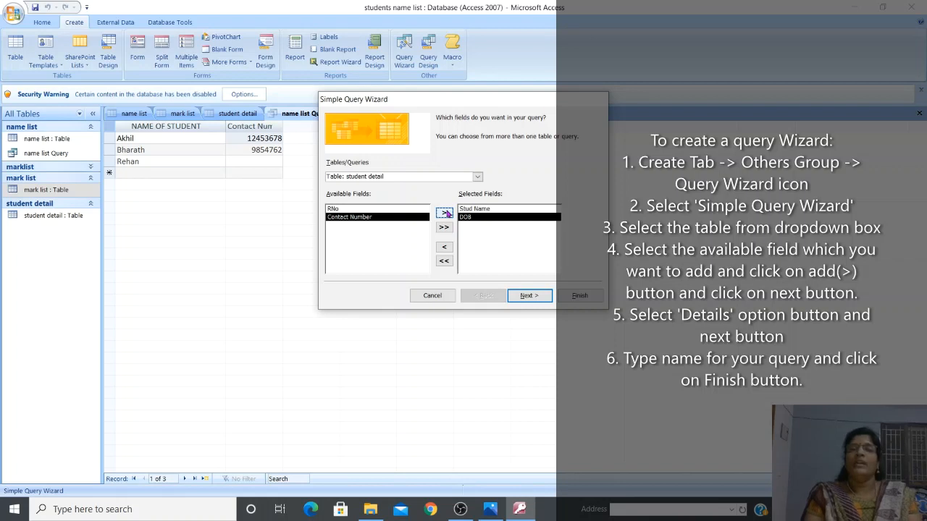
left_click(522, 298)
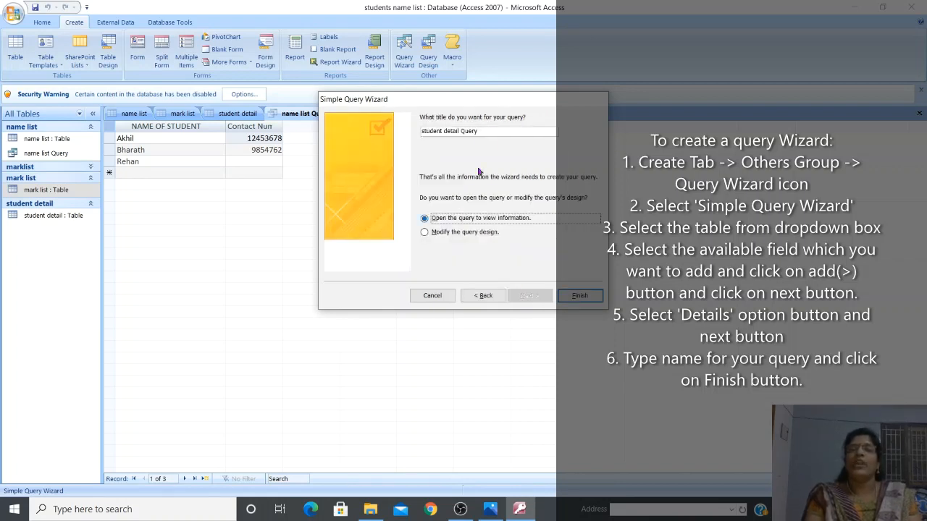
left_click(578, 296)
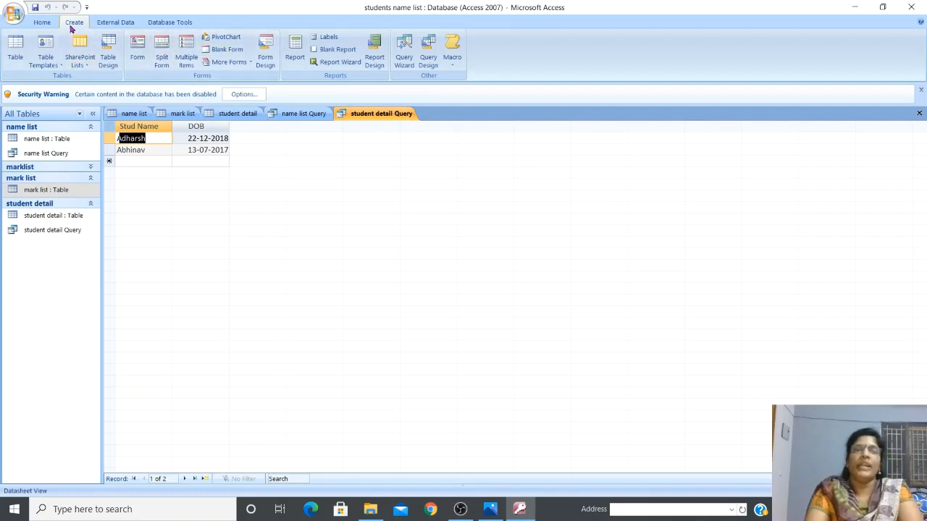
- Create a new query in design view with the mark list table as its source
left_click(429, 57)
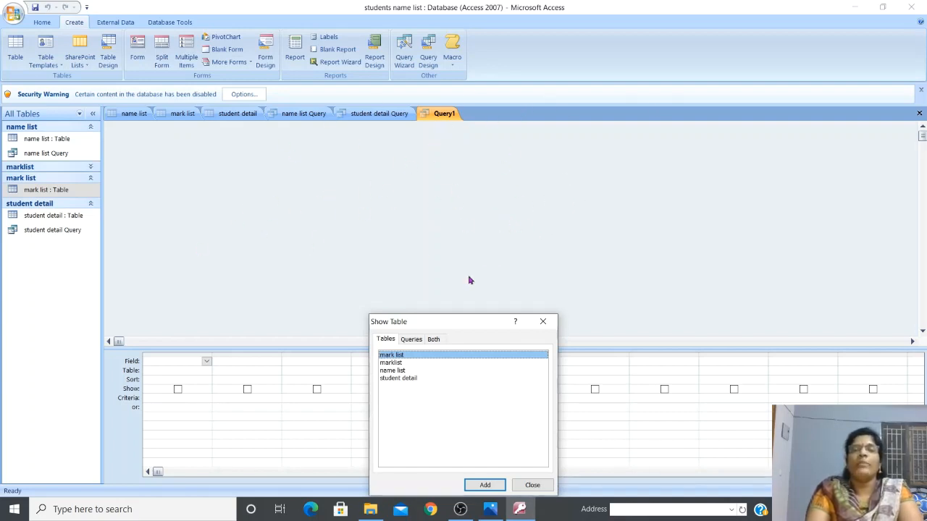
left_click_drag(426, 324, 338, 147)
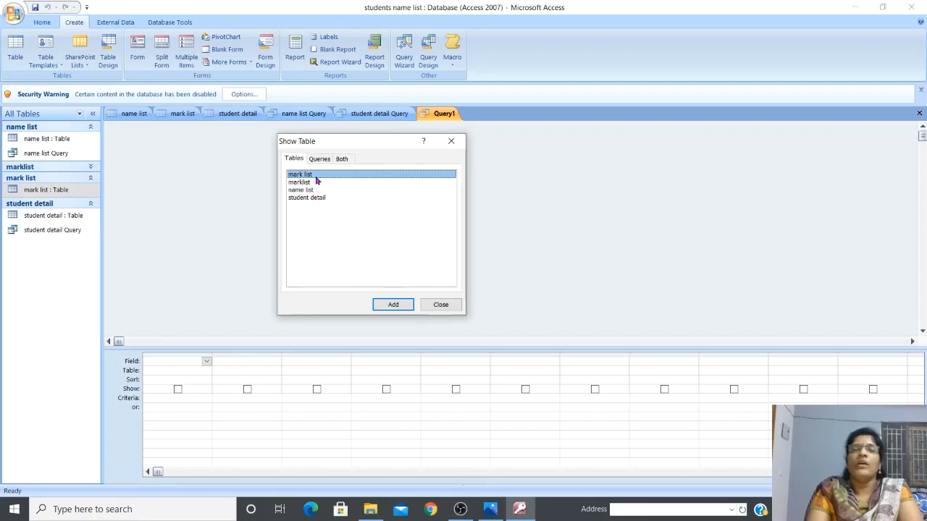
left_click(315, 184)
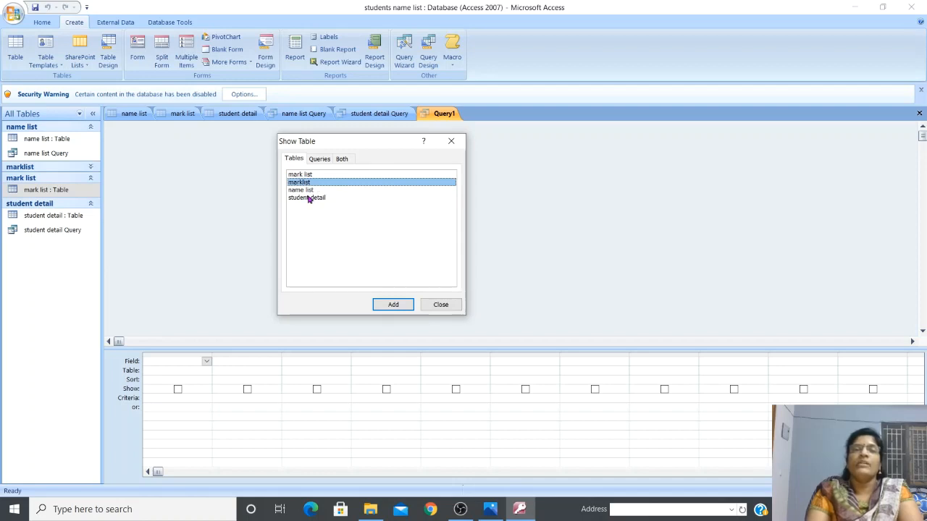
left_click(315, 191)
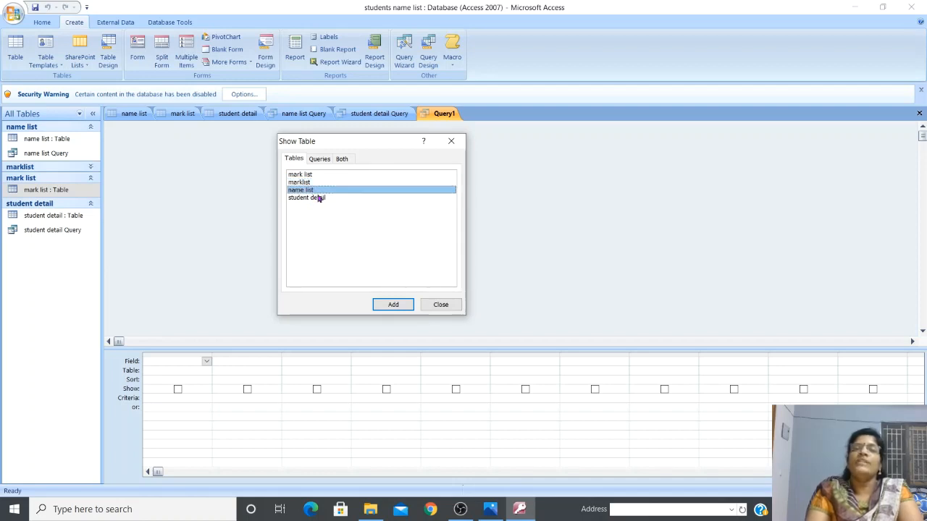
left_click(320, 200)
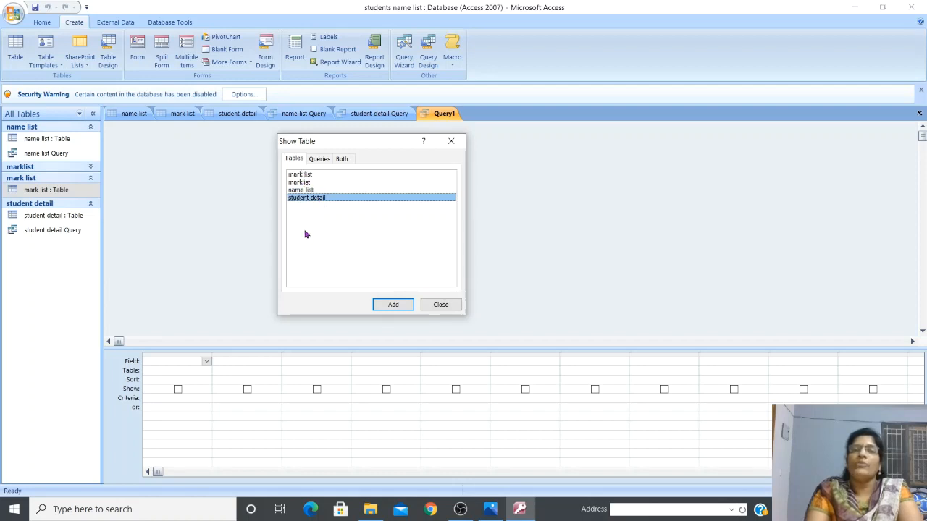
left_click(314, 161)
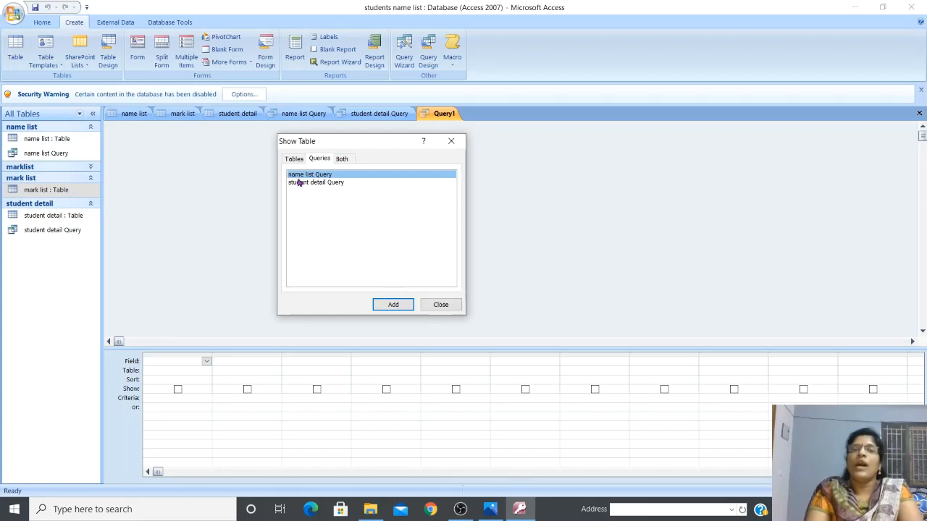
left_click(293, 160)
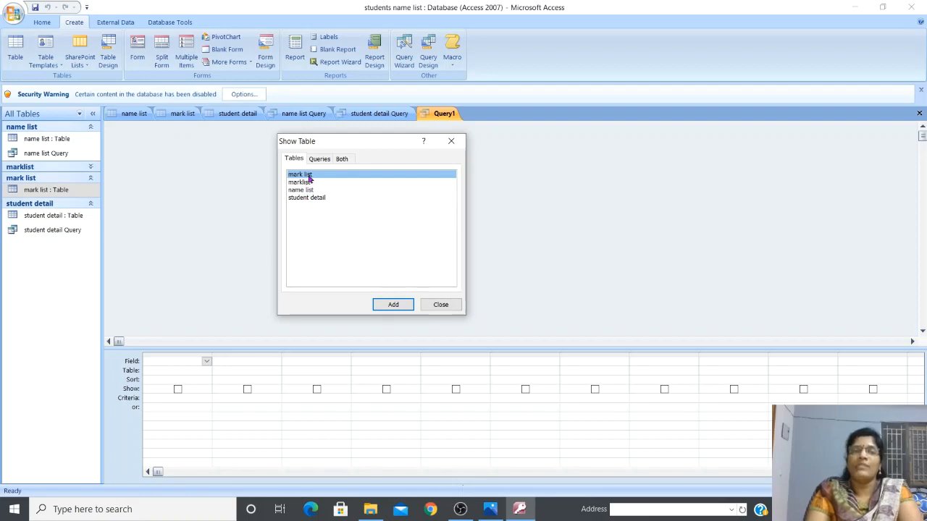
left_click(398, 305)
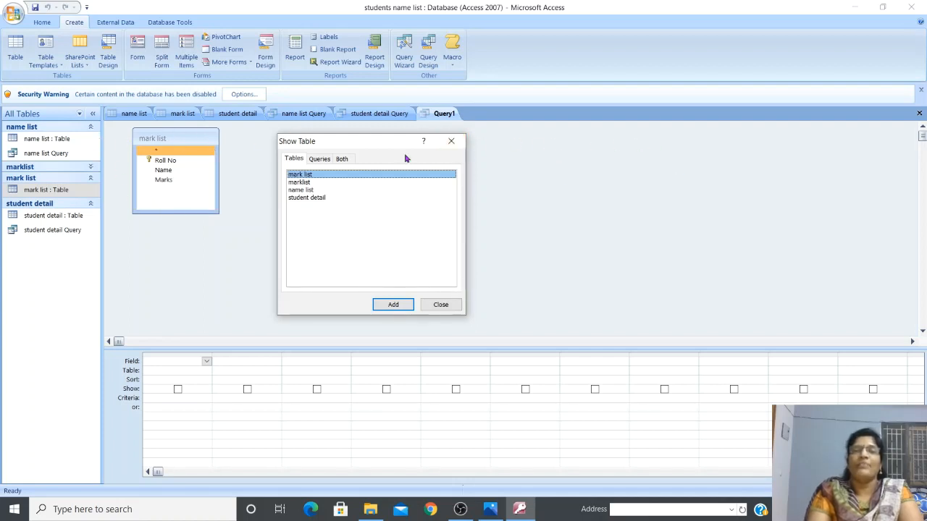
left_click(440, 304)
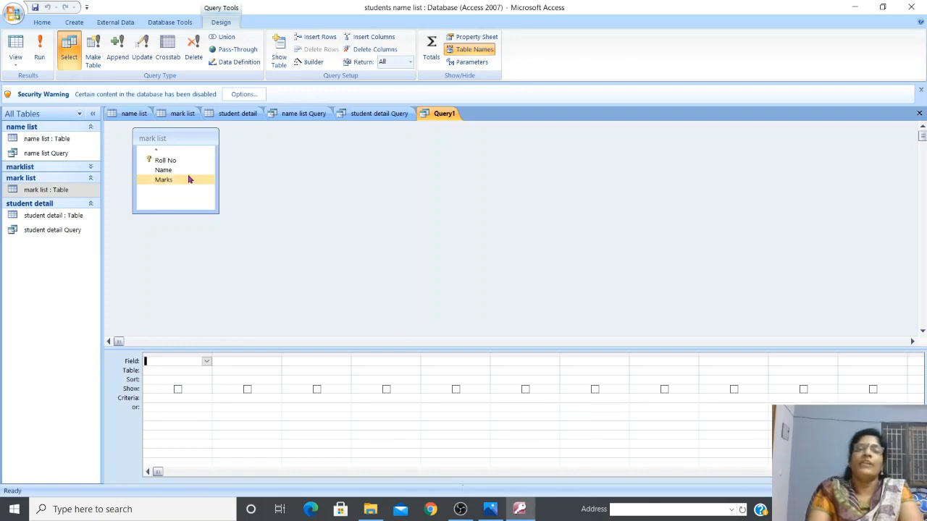
- Add the Roll No and Name fields of the mark list table to the design grid, plus Marks in two columns
left_click(165, 139)
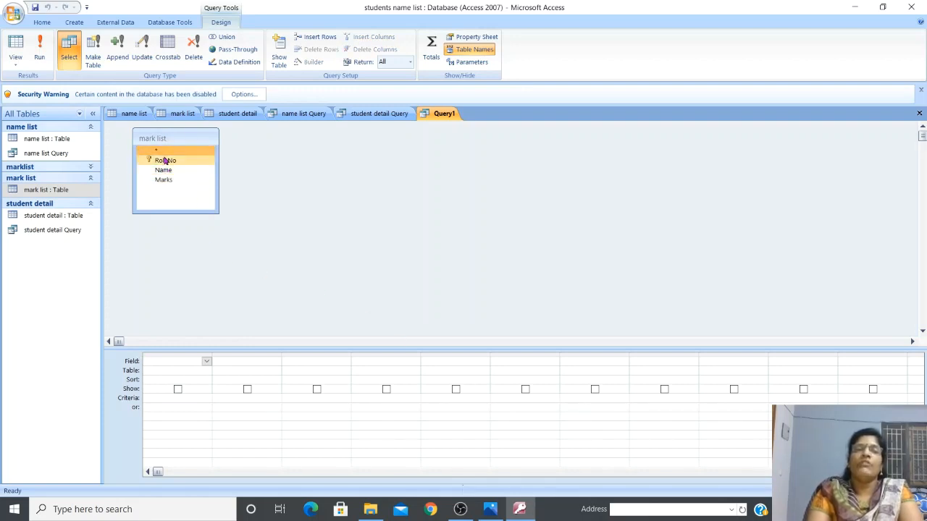
left_click(166, 161)
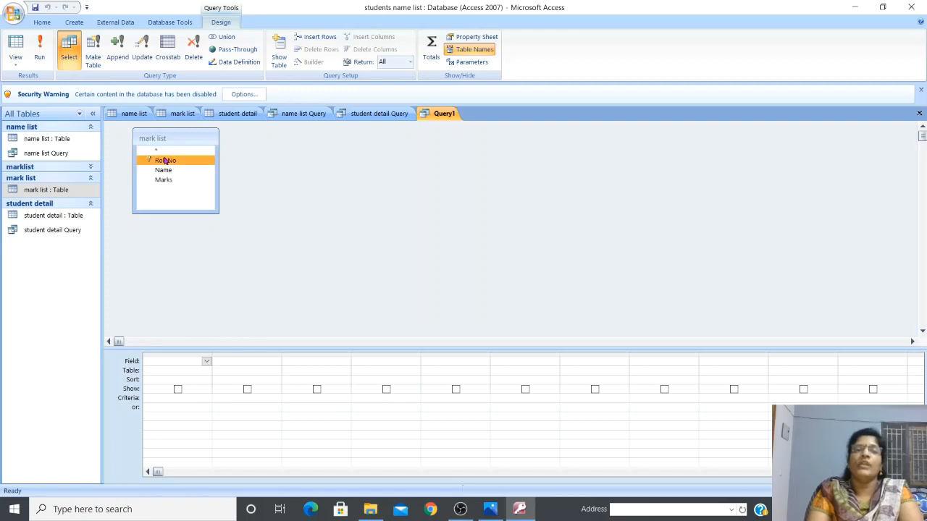
double_click(165, 161)
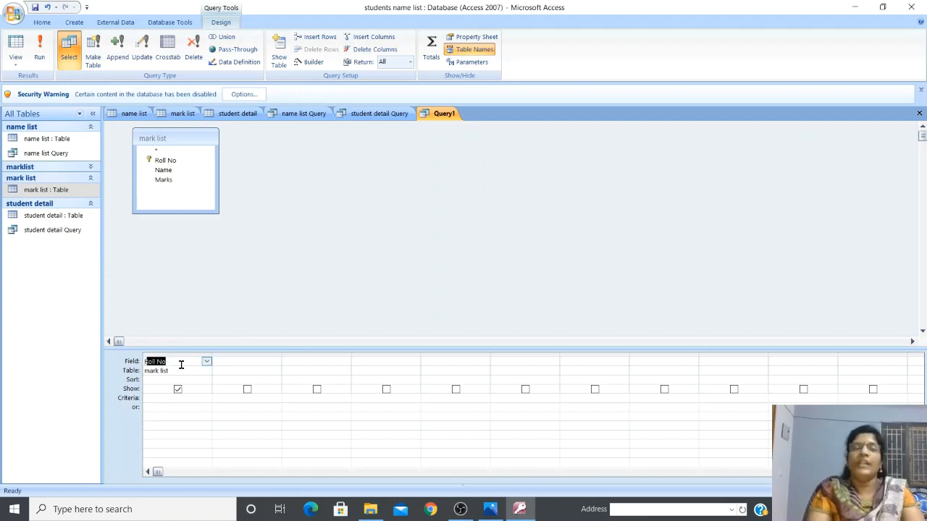
double_click(160, 174)
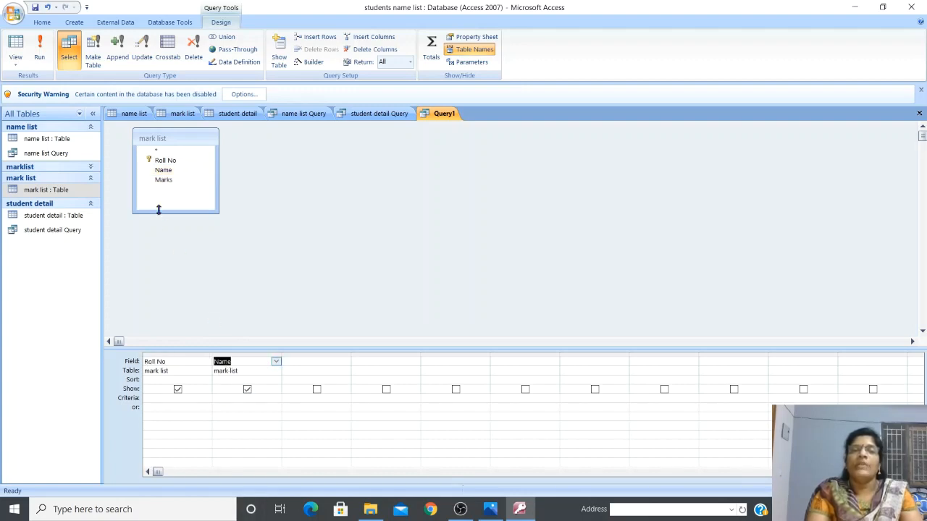
left_click(163, 180)
double_click(163, 180)
double_click(163, 180)
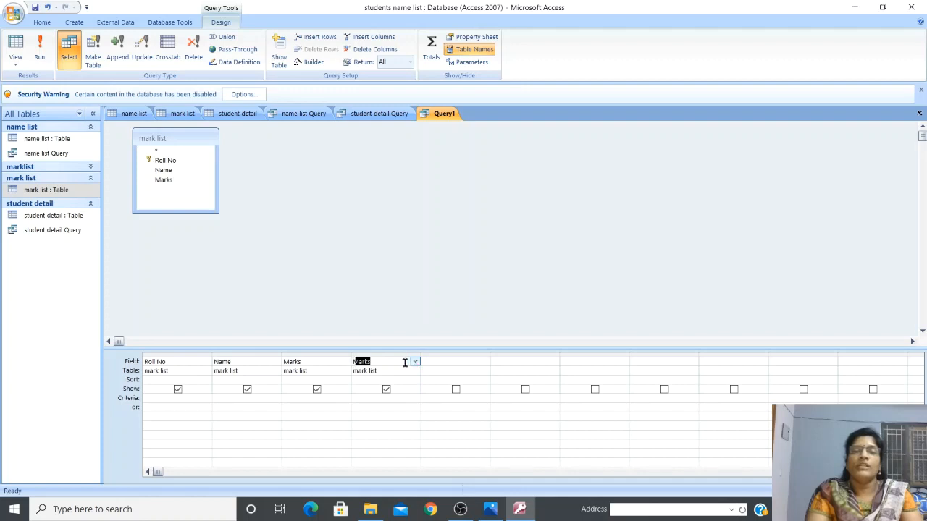
- Hide the duplicate Marks column and the Roll No column from the query results, leaving Name unsorted
left_click(386, 389)
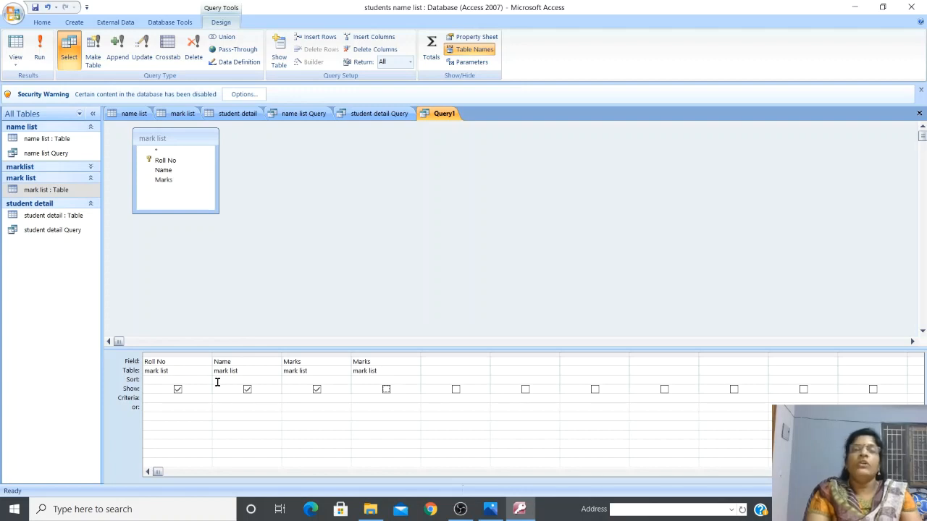
left_click(275, 382)
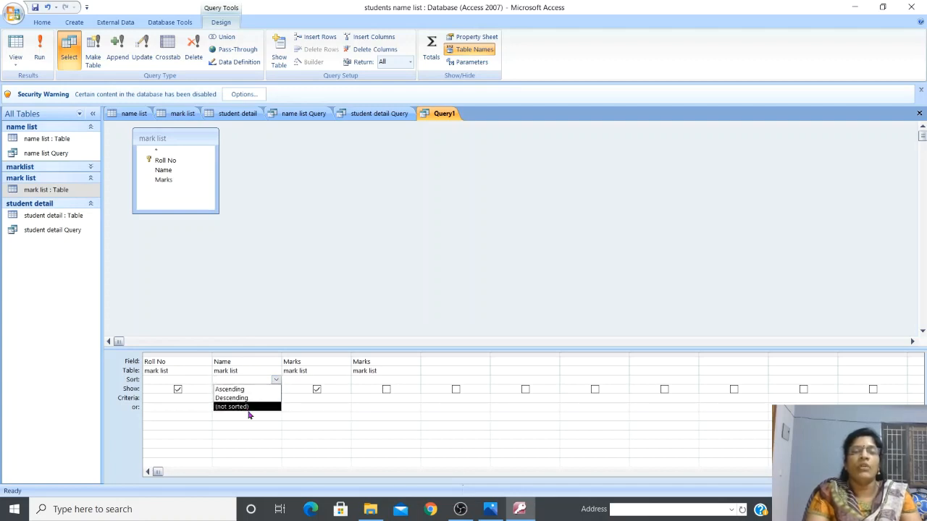
left_click(274, 296)
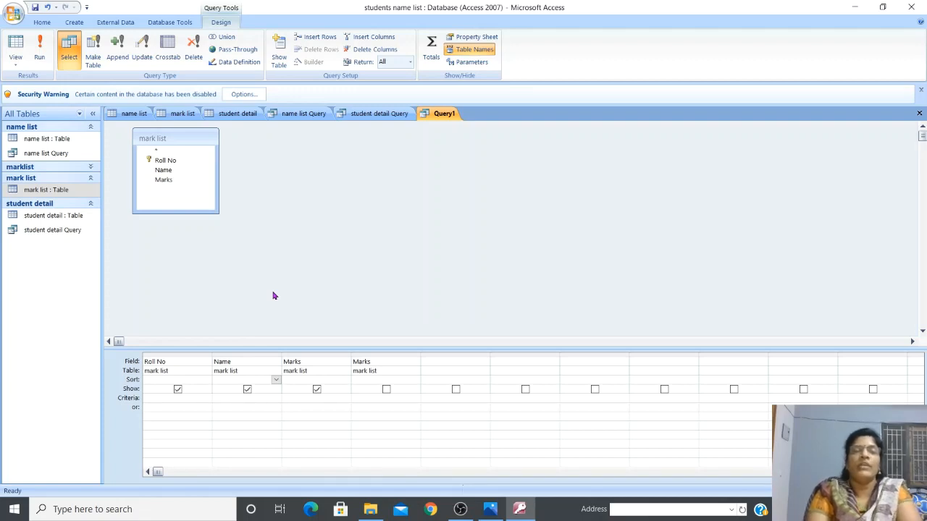
left_click(178, 391)
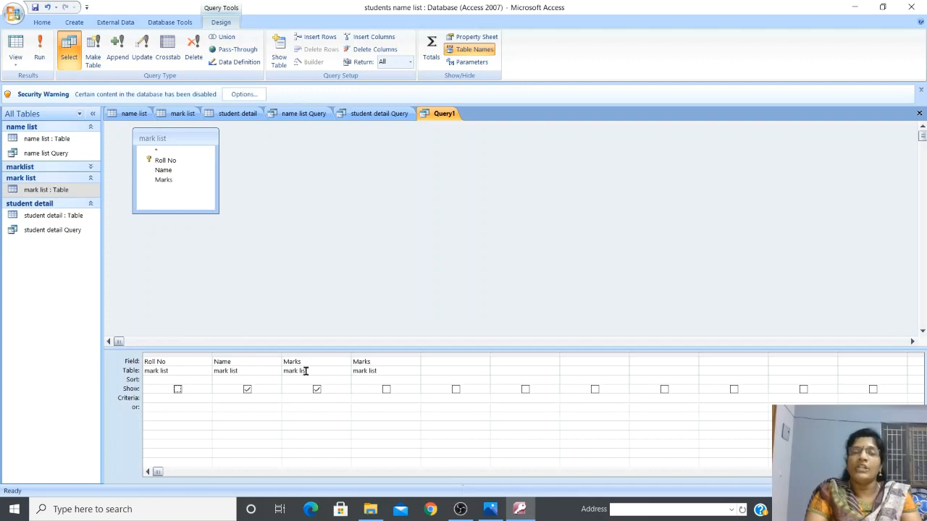
- Set the criteria of the shown Marks field to >20 and run the query
left_click(347, 397)
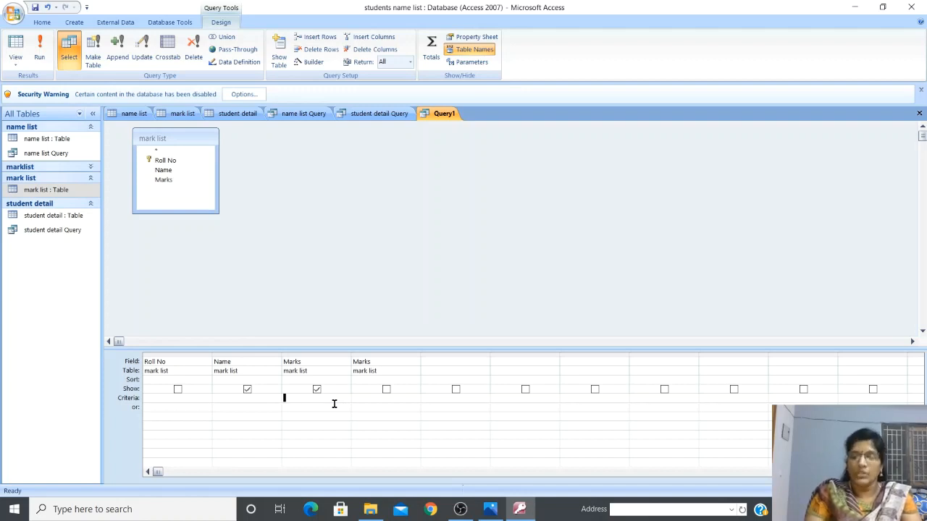
type(">")
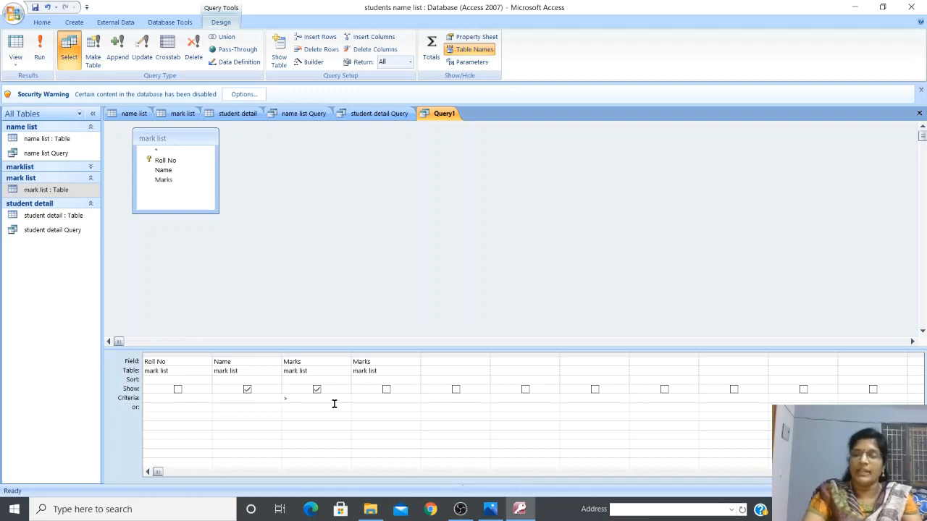
type("20")
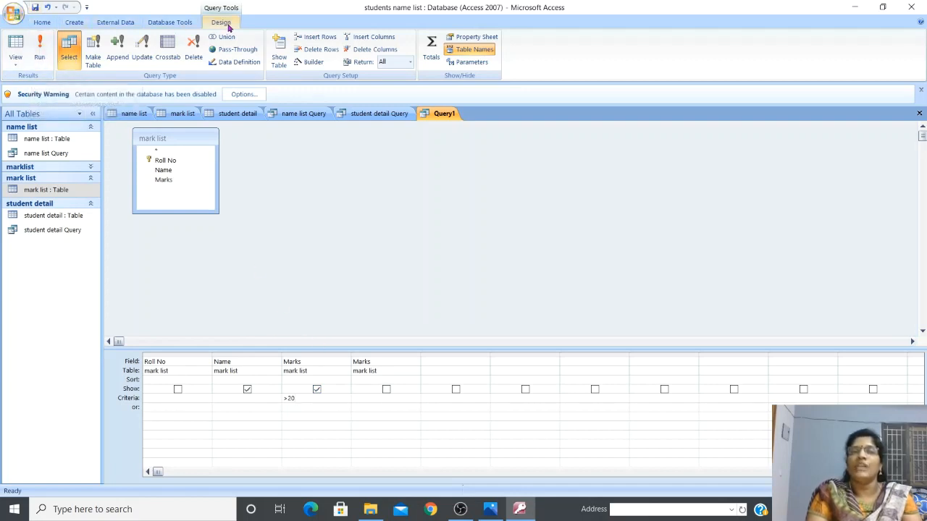
left_click(44, 56)
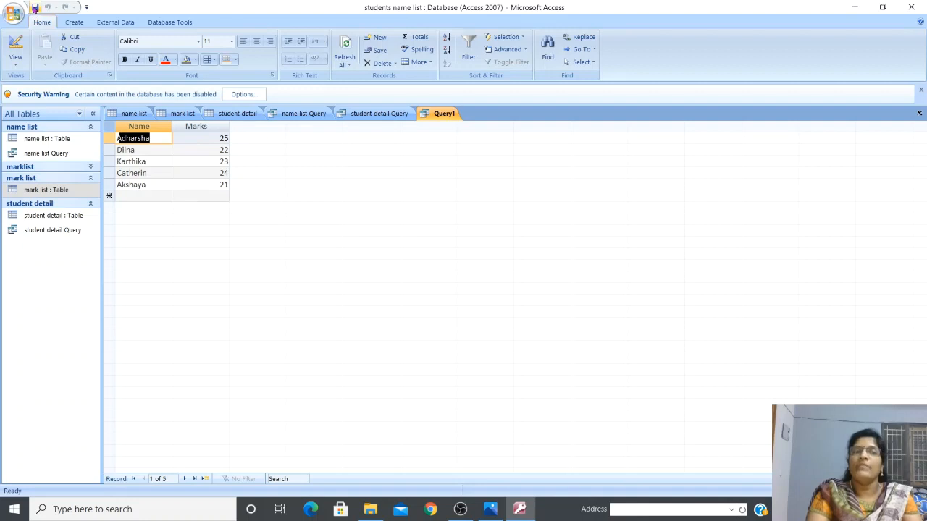
- Save the query under the name "marks >20"
left_click(35, 9)
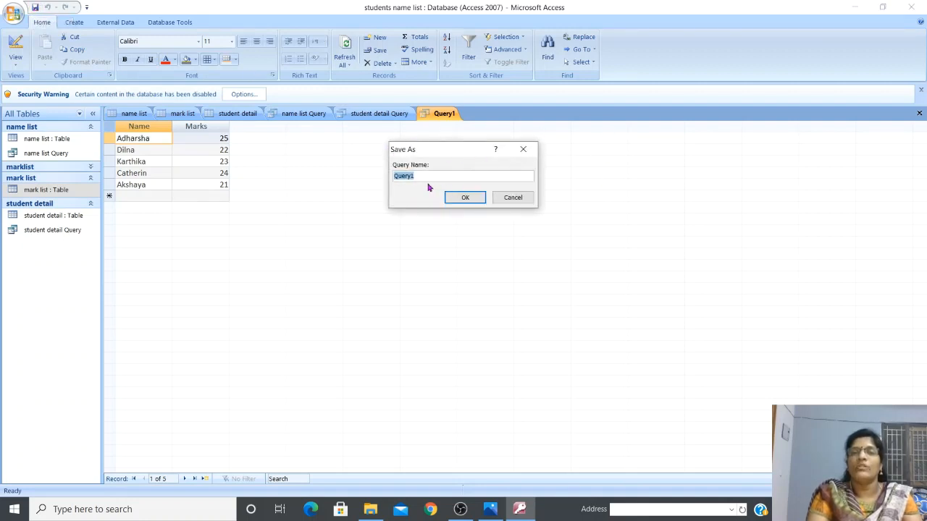
left_click_drag(424, 175, 370, 192)
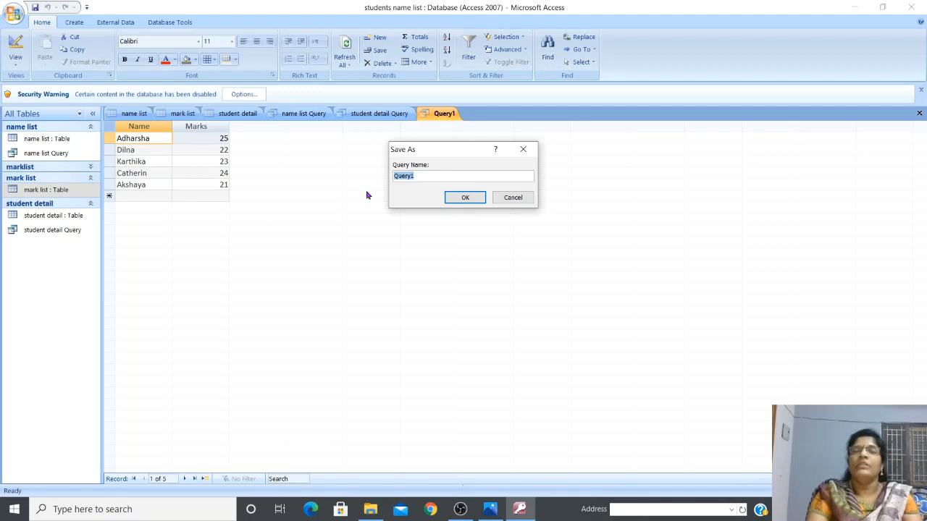
type("marks")
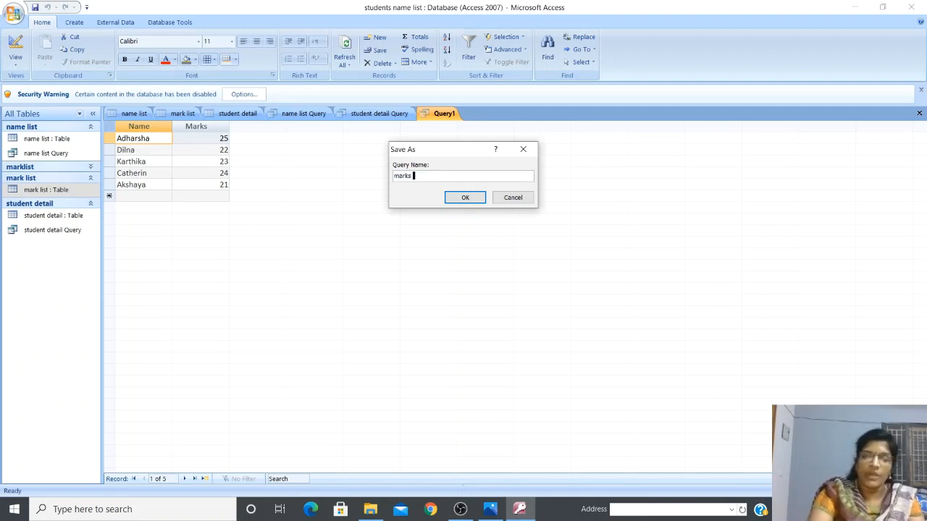
type(" >20")
key("Return")
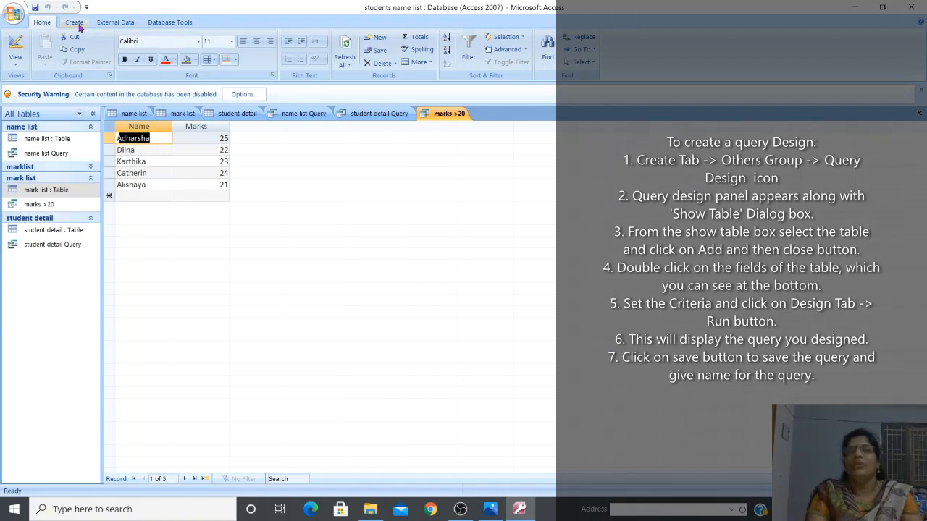
- Start a new query in Query Design and add only the name list table to it
left_click(79, 24)
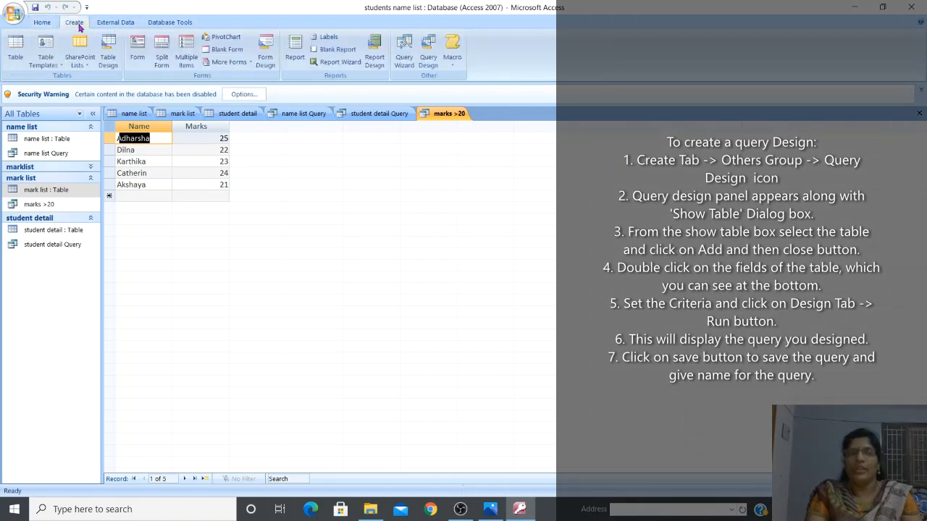
left_click(428, 60)
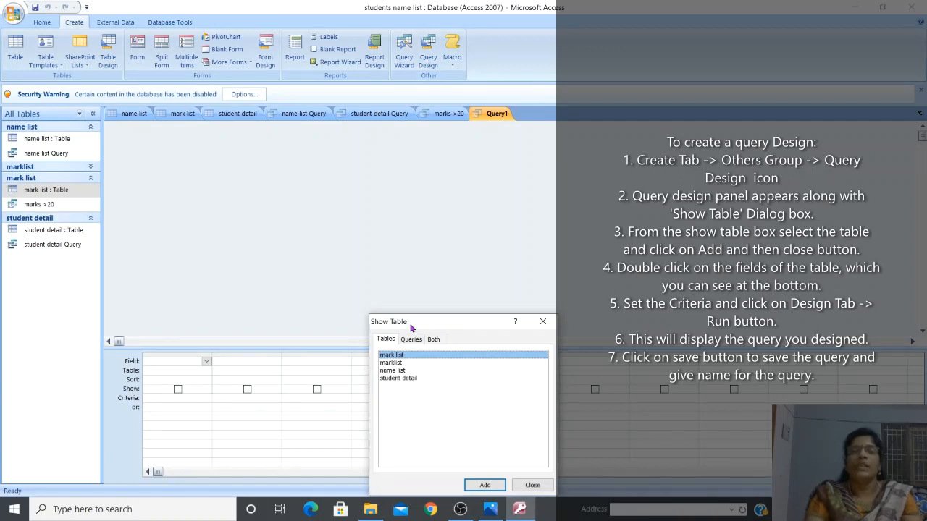
left_click_drag(420, 327, 346, 155)
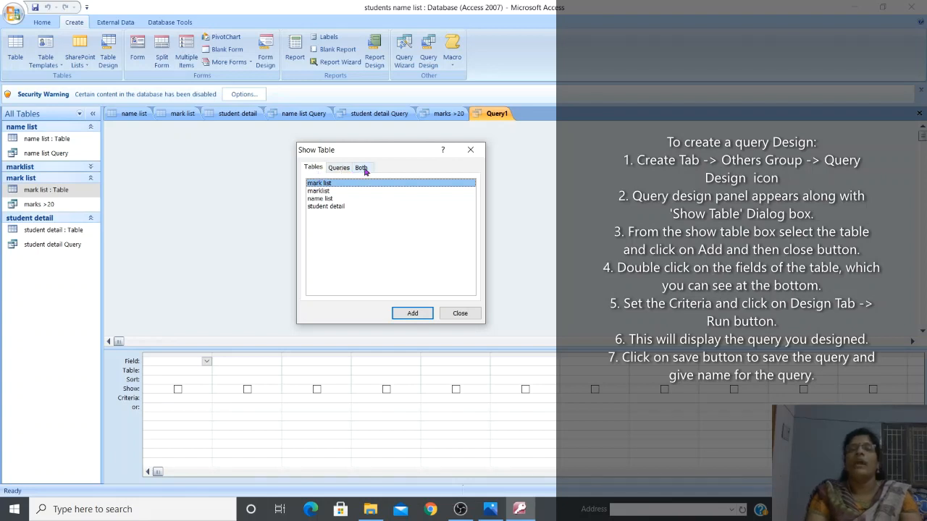
left_click(366, 169)
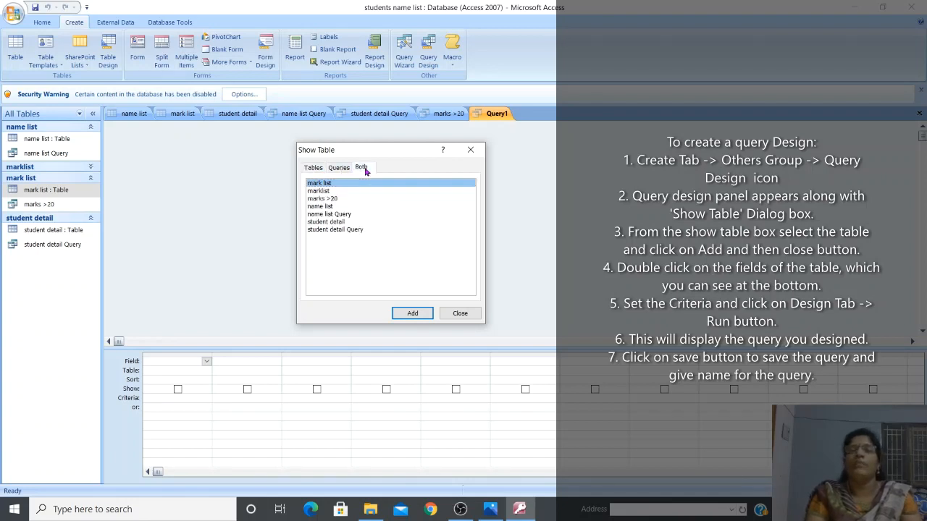
left_click(313, 169)
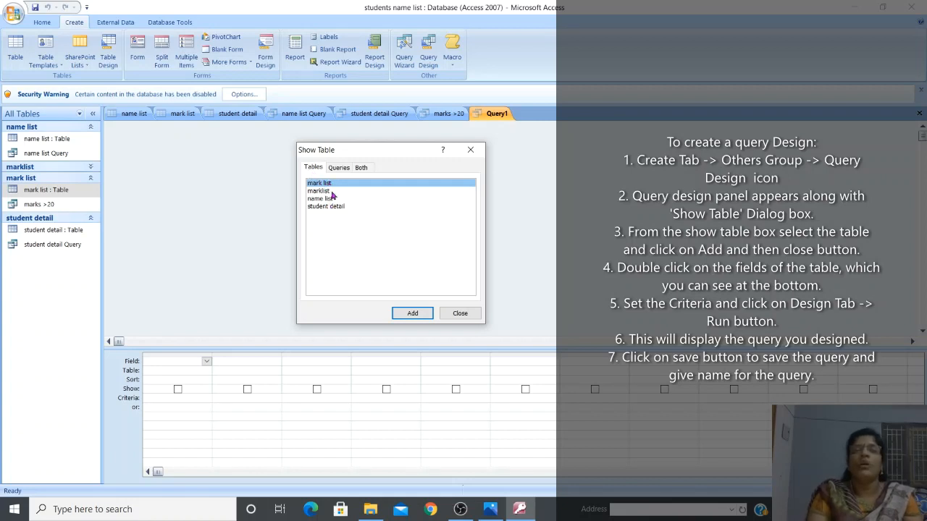
left_click(328, 199)
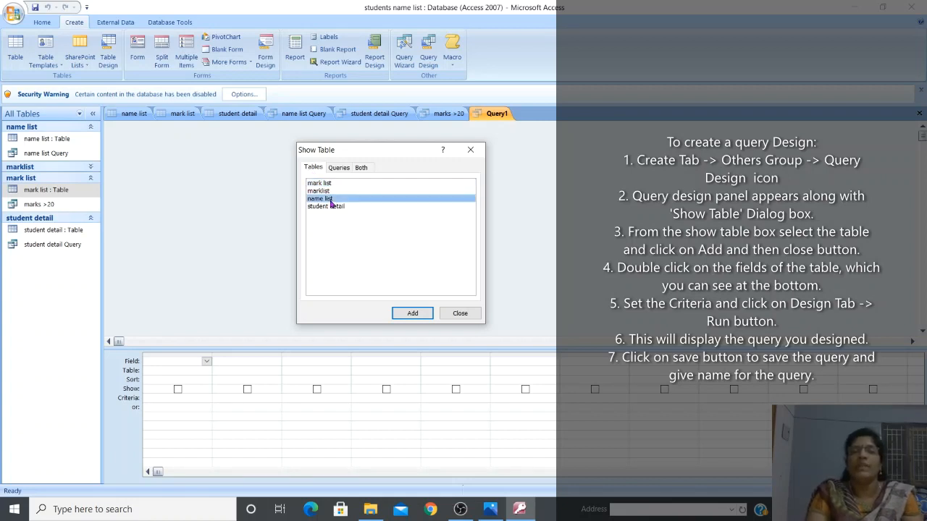
left_click(410, 316)
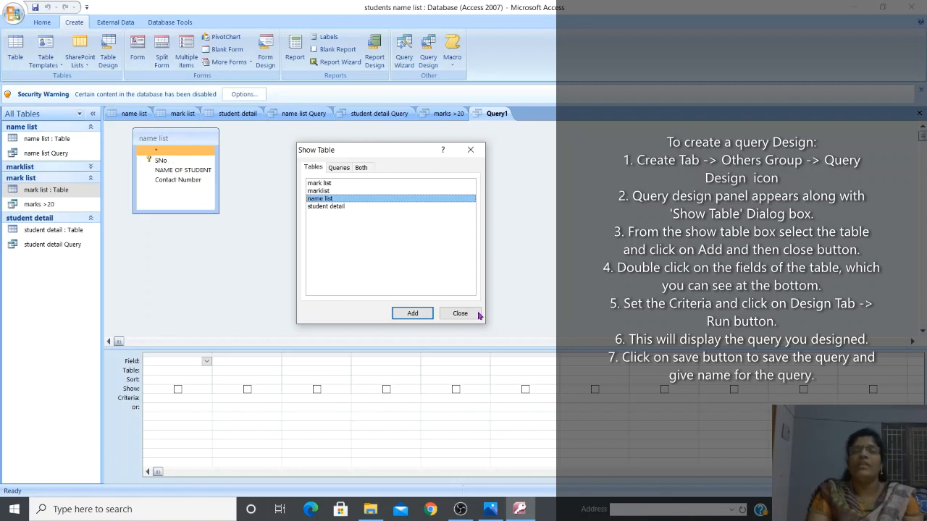
left_click(459, 314)
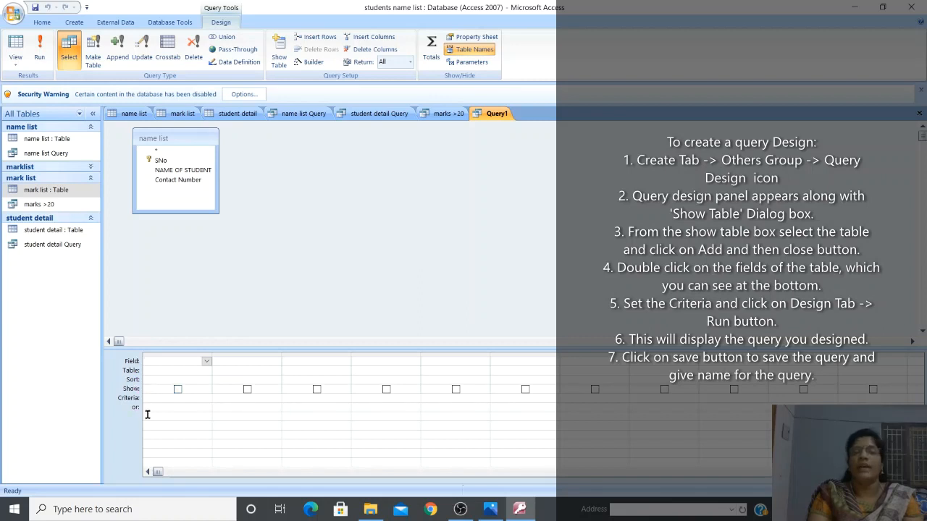
- Add the SNo, NAME OF STUDENT and Contact Number fields to the design grid and hide SNo from the results
double_click(174, 161)
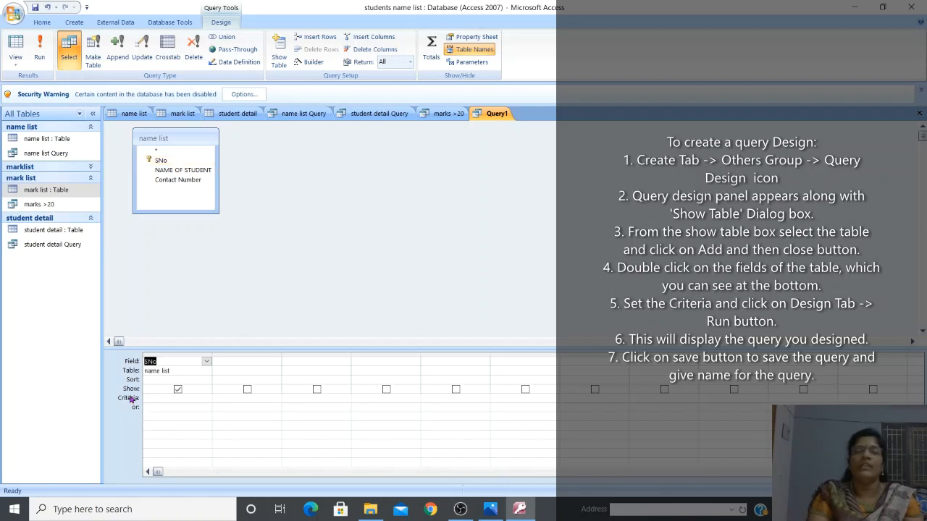
double_click(184, 171)
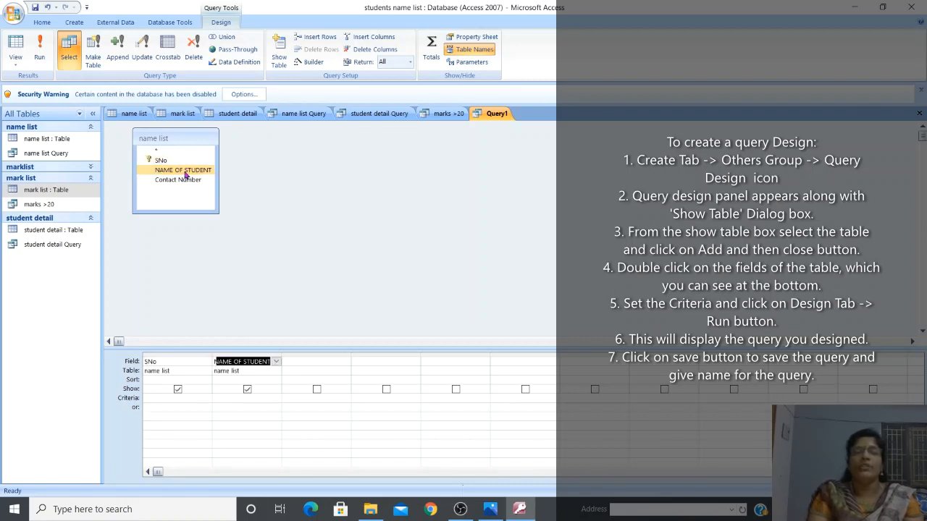
double_click(187, 185)
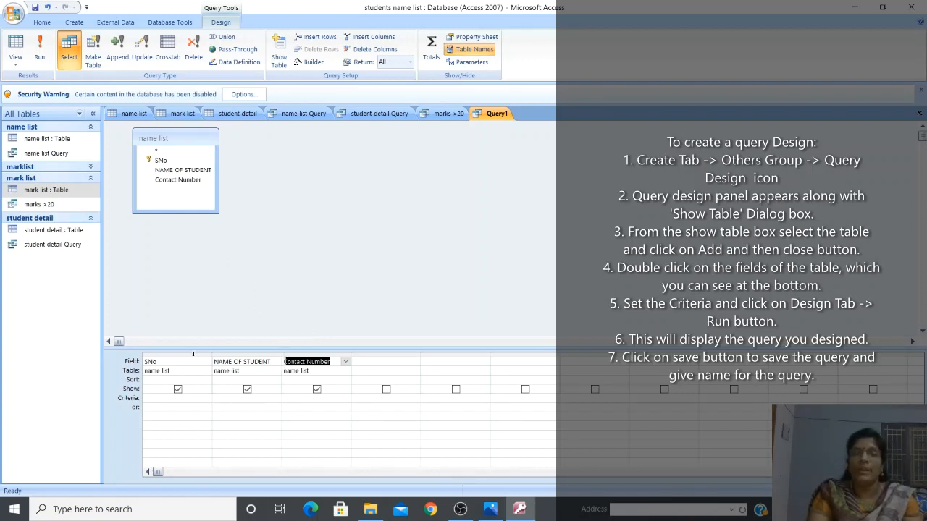
left_click(179, 391)
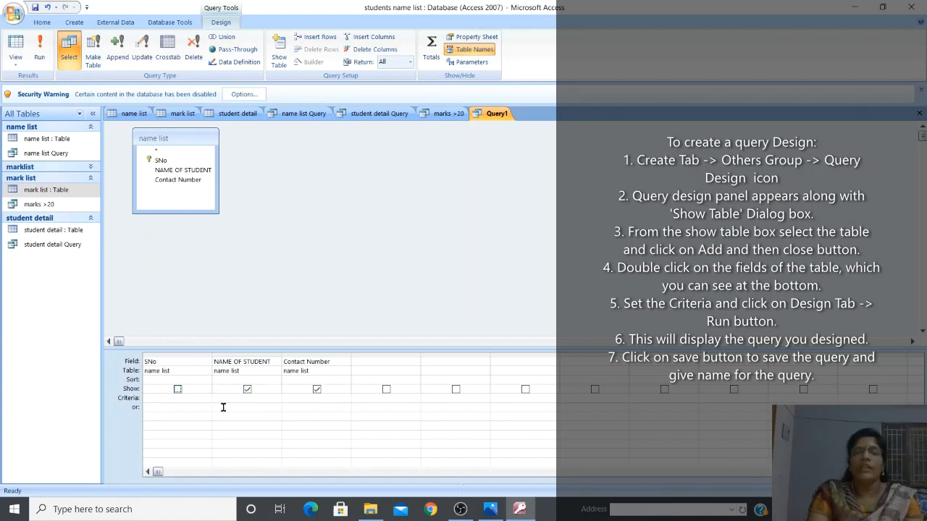
- Set the criteria of the NAME OF STUDENT field to ="A" and run the query
left_click(304, 402)
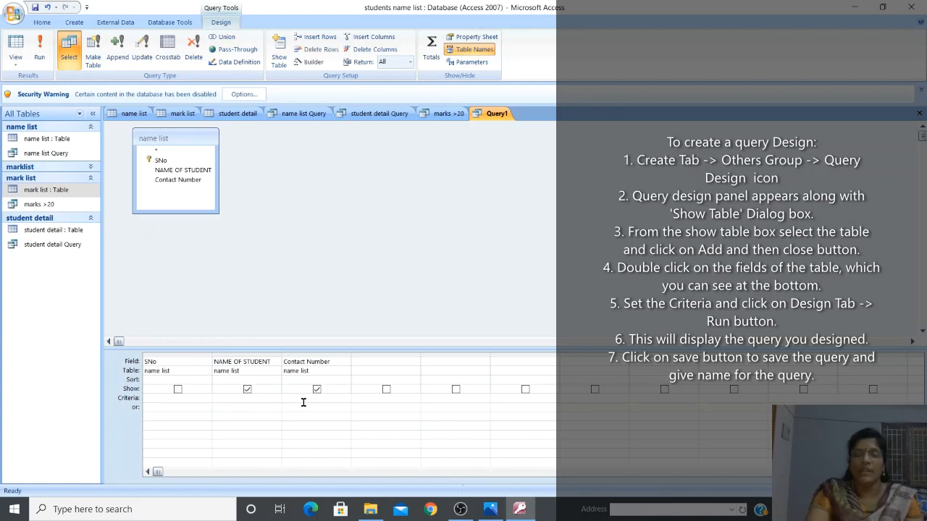
key("Left")
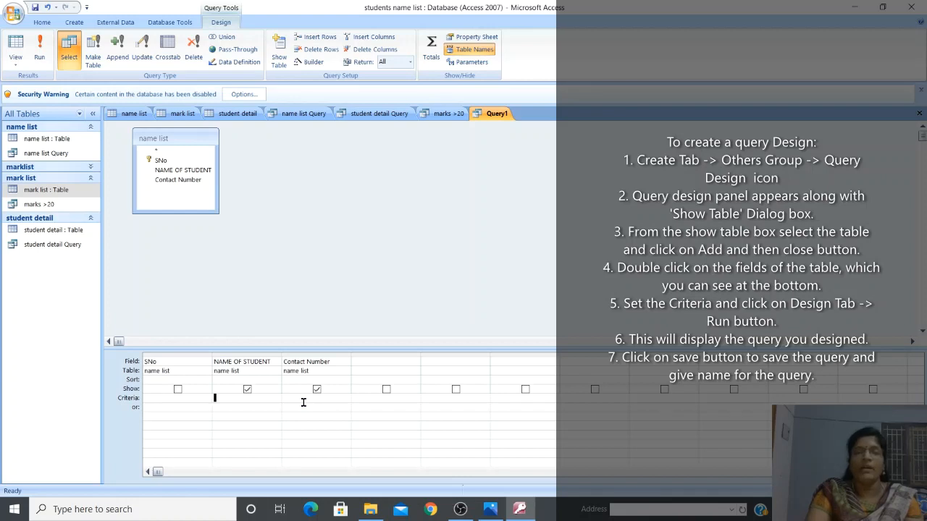
type("=\"A")
right_click(304, 404)
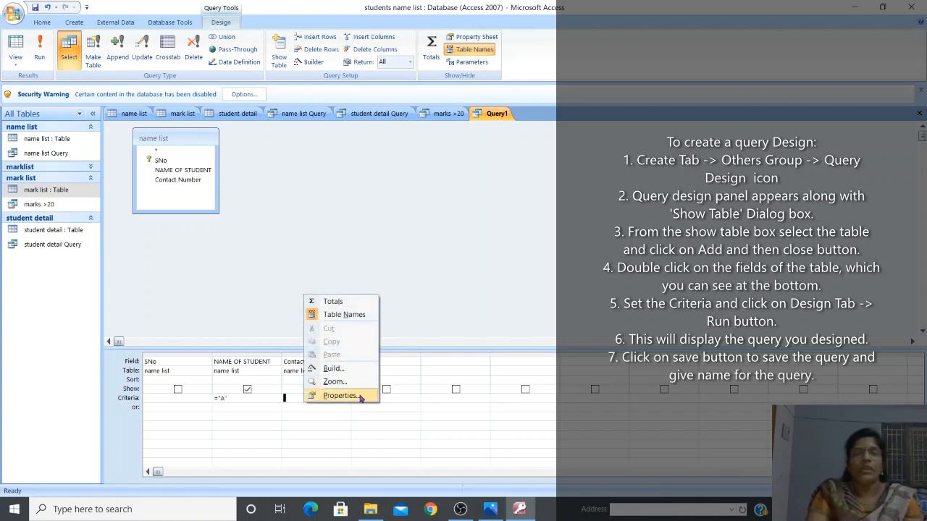
left_click(282, 326)
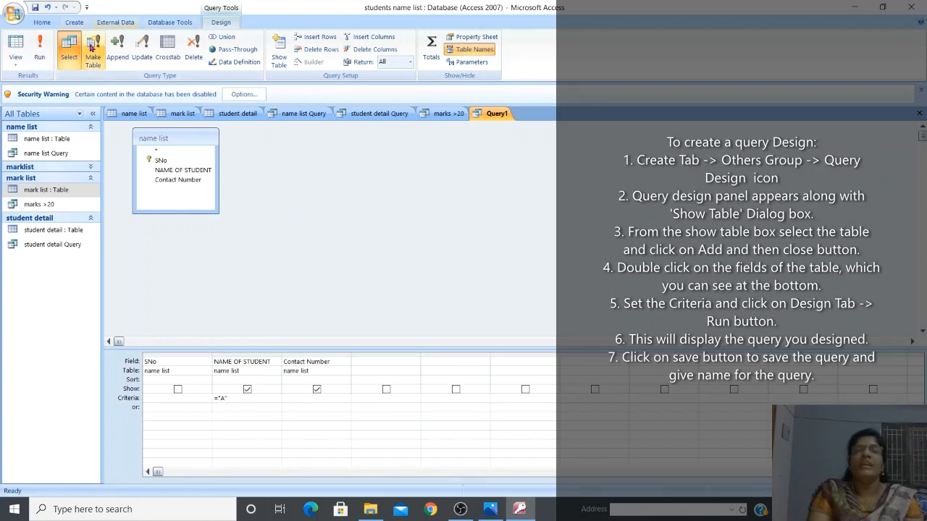
left_click(40, 58)
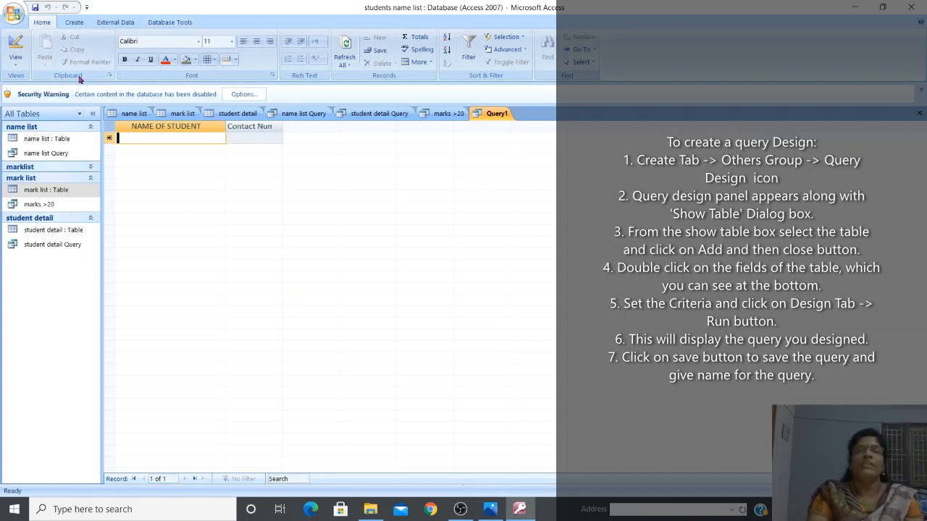
left_click(35, 7)
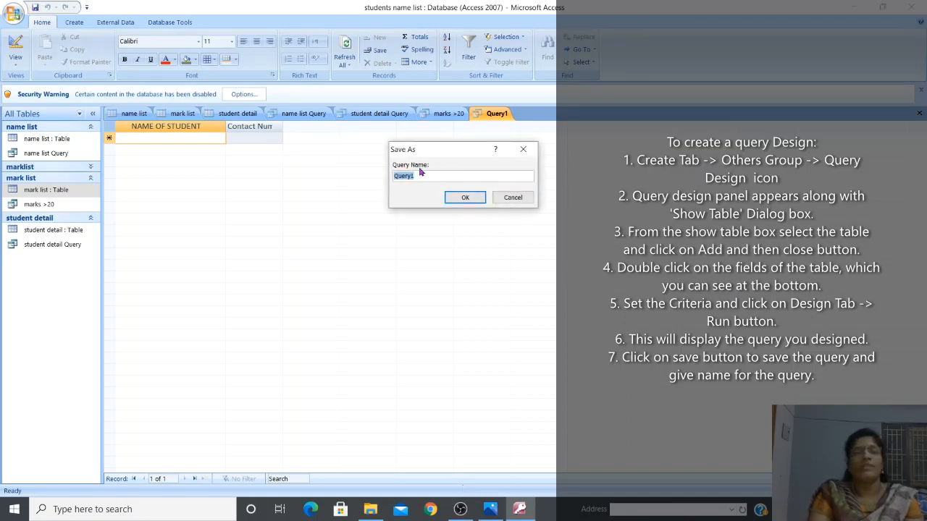
left_click(507, 200)
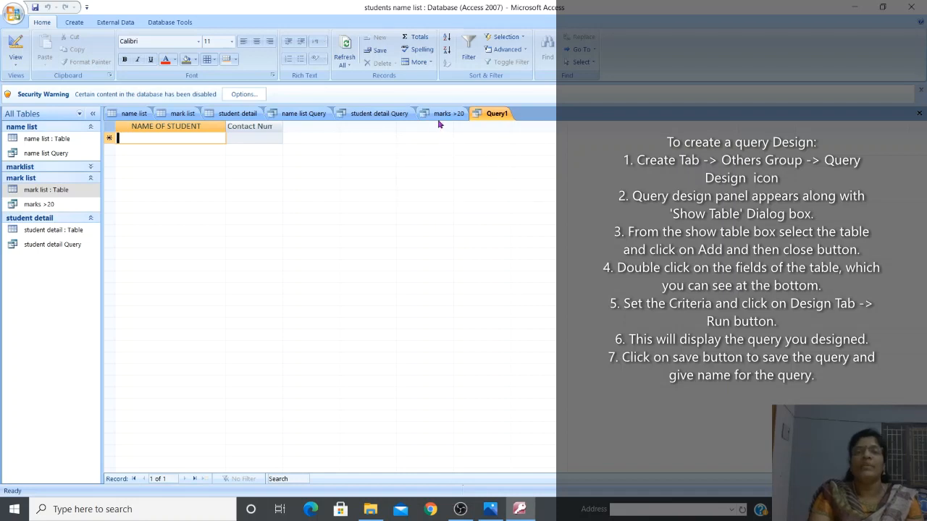
right_click(503, 118)
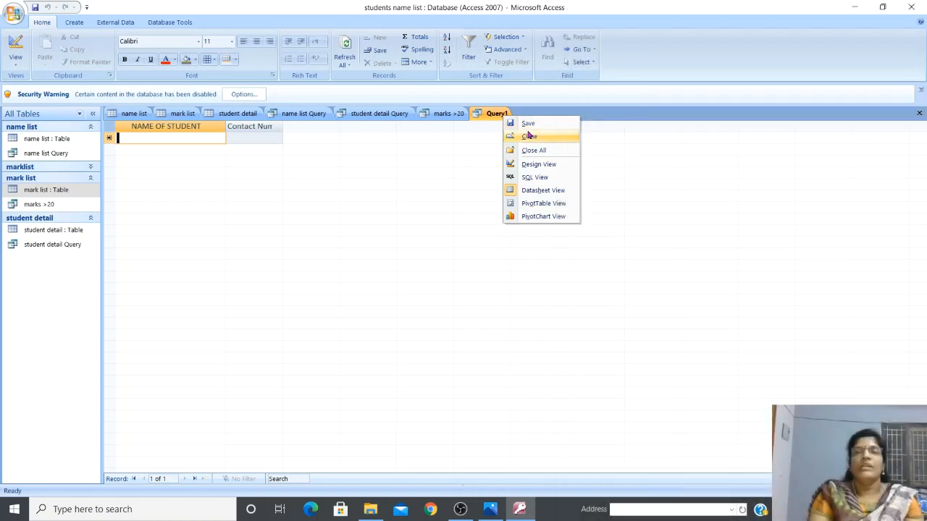
left_click(529, 135)
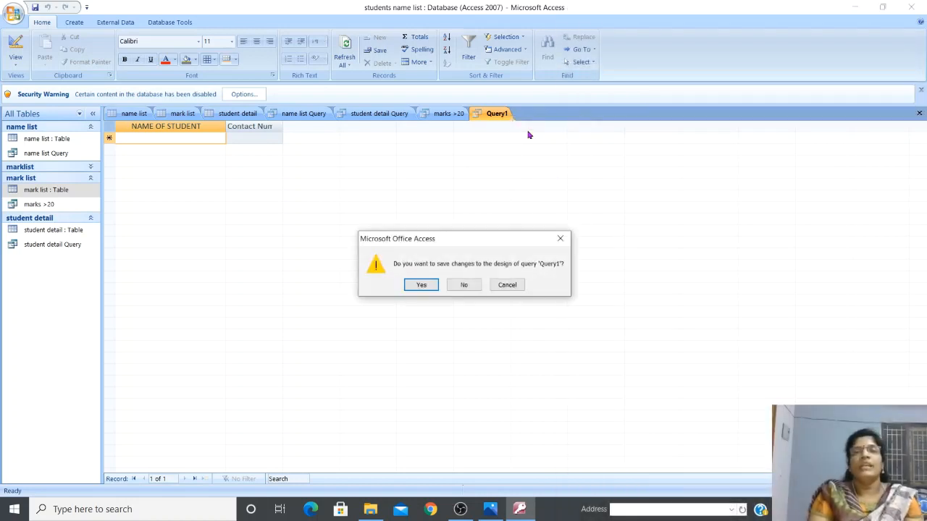
left_click(422, 285)
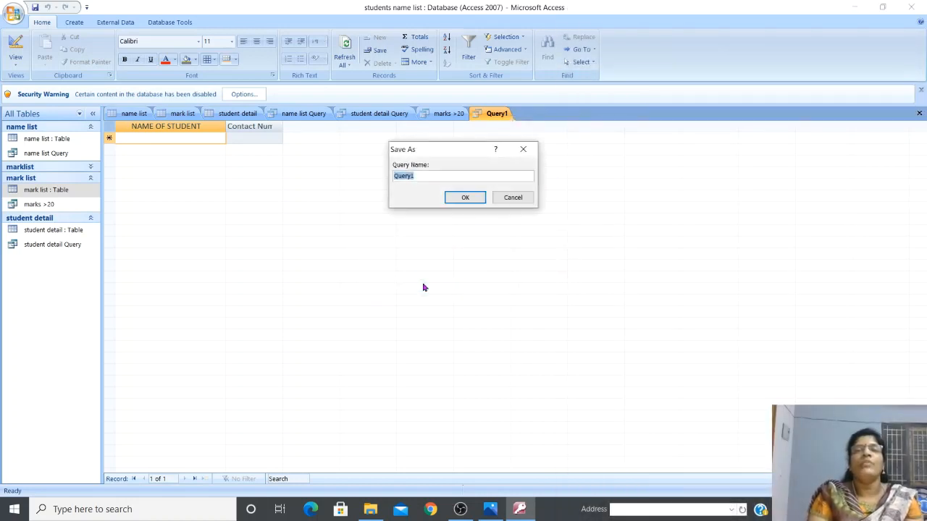
left_click(516, 200)
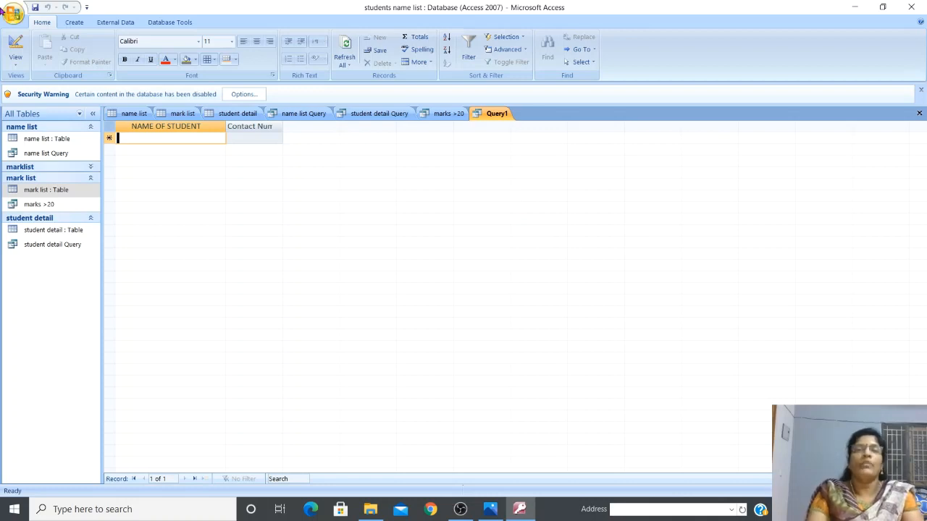
left_click(74, 22)
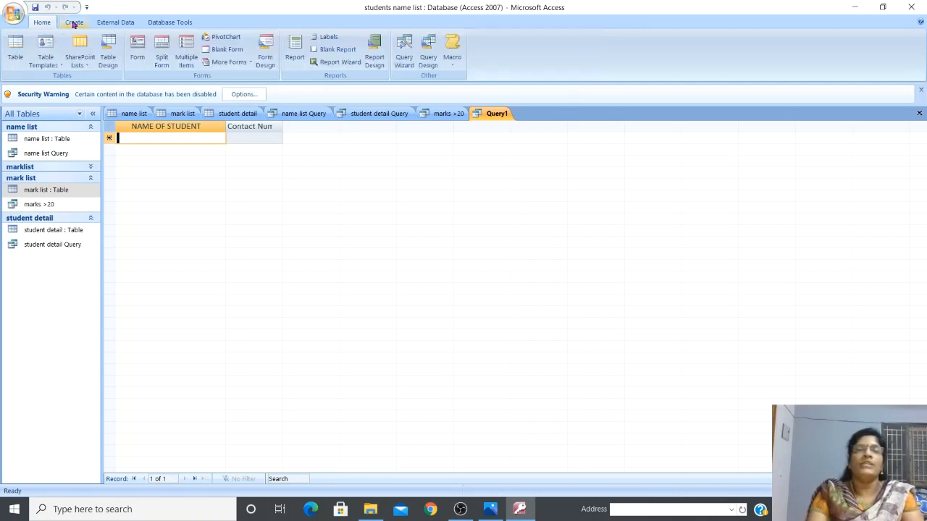
left_click(406, 62)
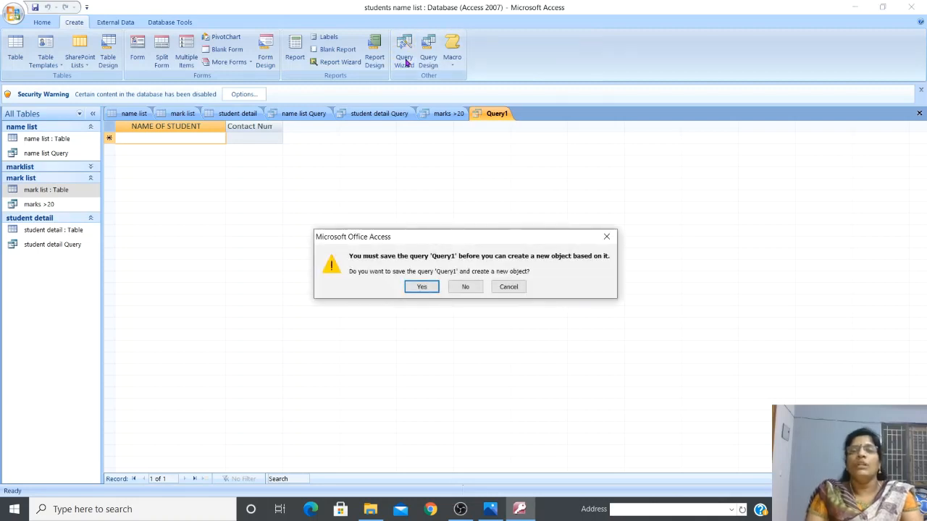
left_click(465, 287)
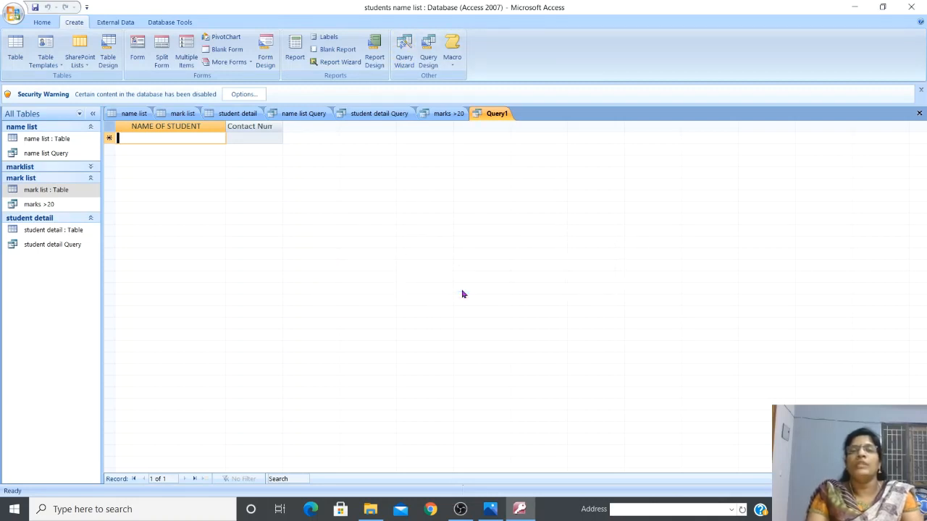
- Start the Query Wizard, save the open query under the name "kjhlk", and leave the wizard
left_click(403, 59)
left_click(423, 286)
type("kjhlk")
key("Return")
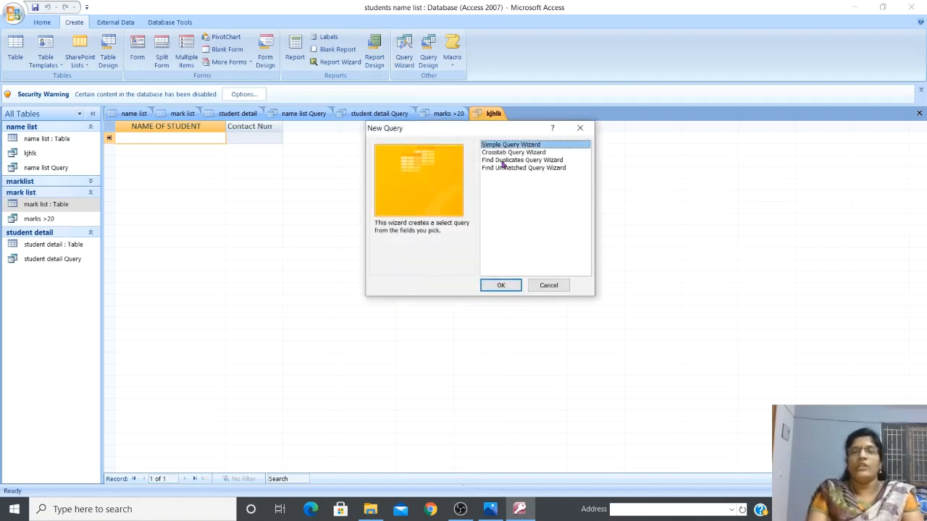
left_click(545, 286)
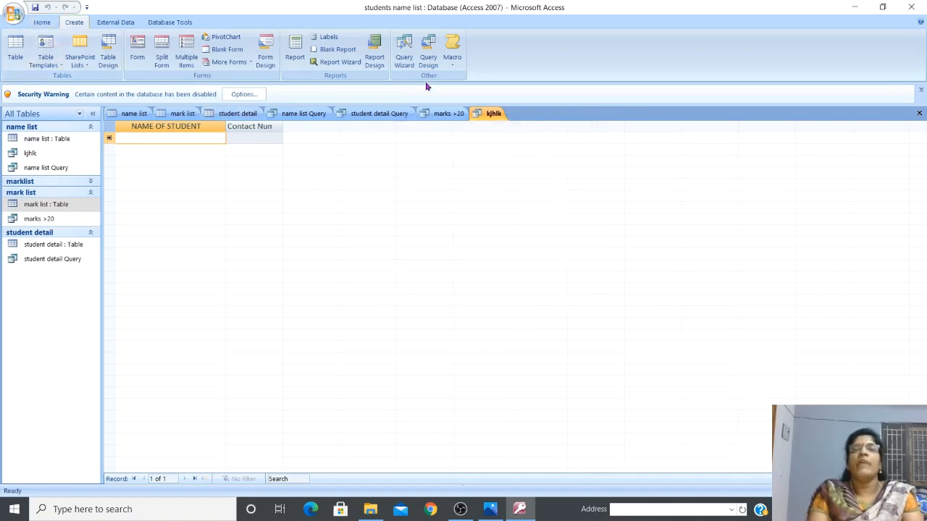
- Try the Simple Query Wizard with the RNo field of the student detail table as a detail query, and cancel it at the title page
left_click(405, 56)
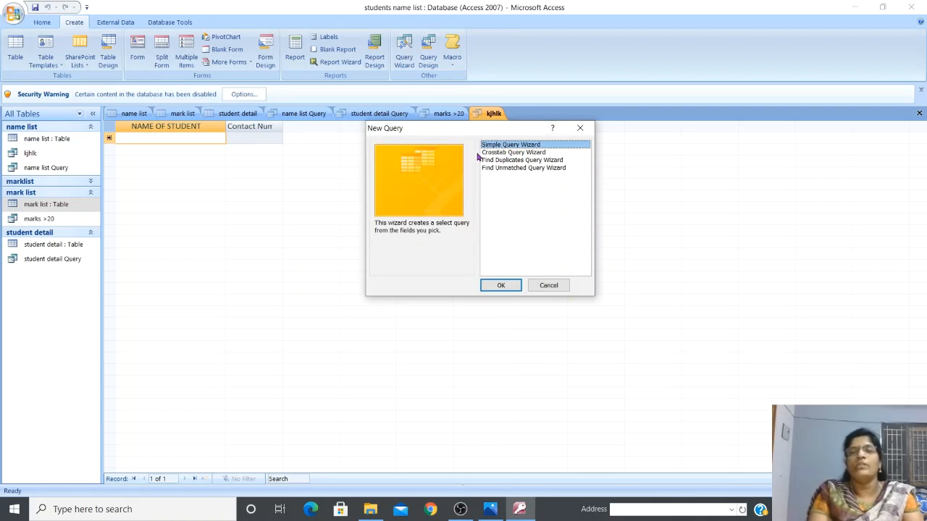
left_click(502, 286)
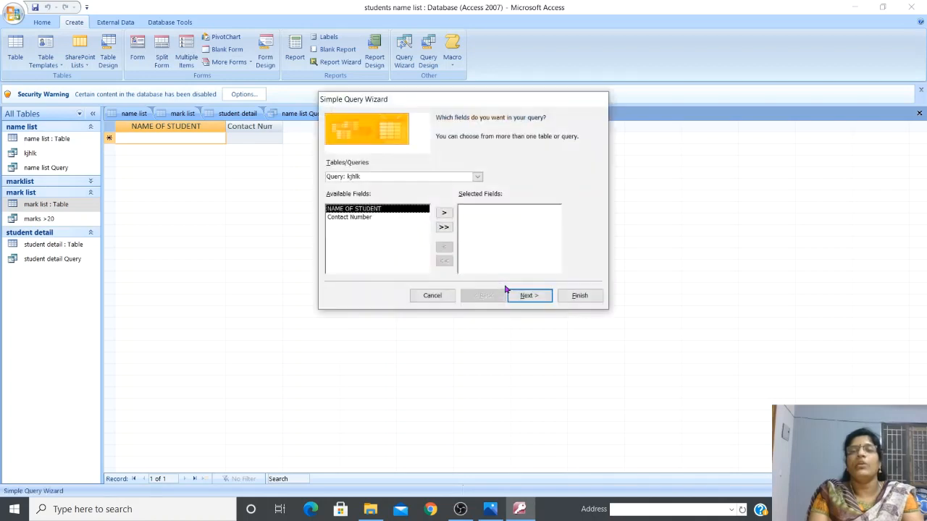
left_click(477, 177)
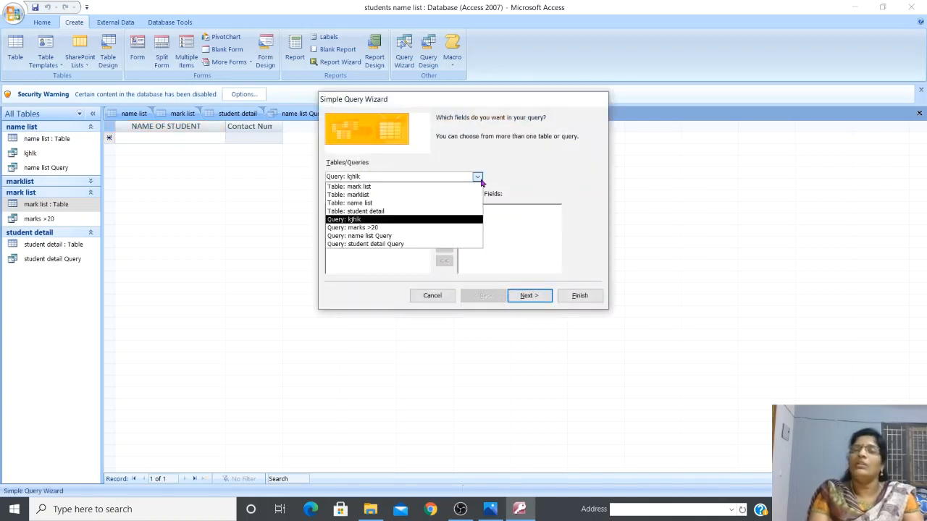
left_click(371, 213)
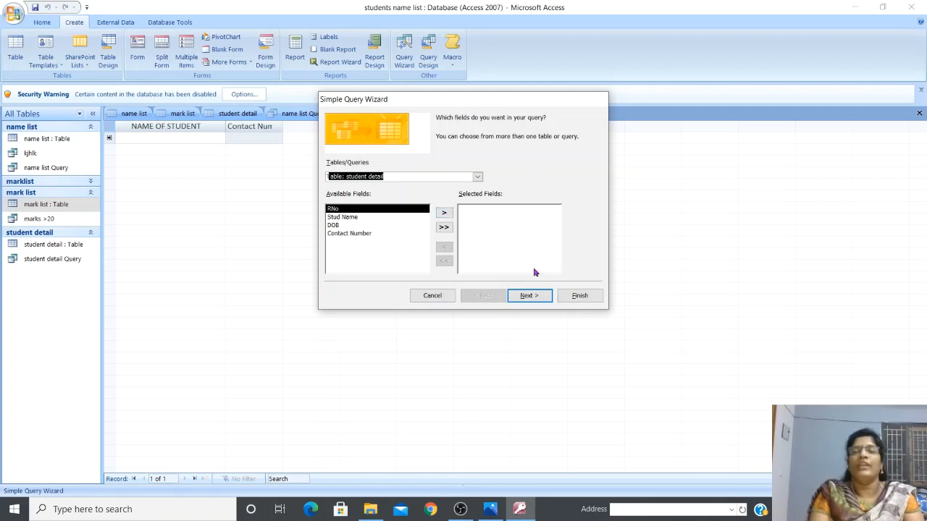
left_click(445, 214)
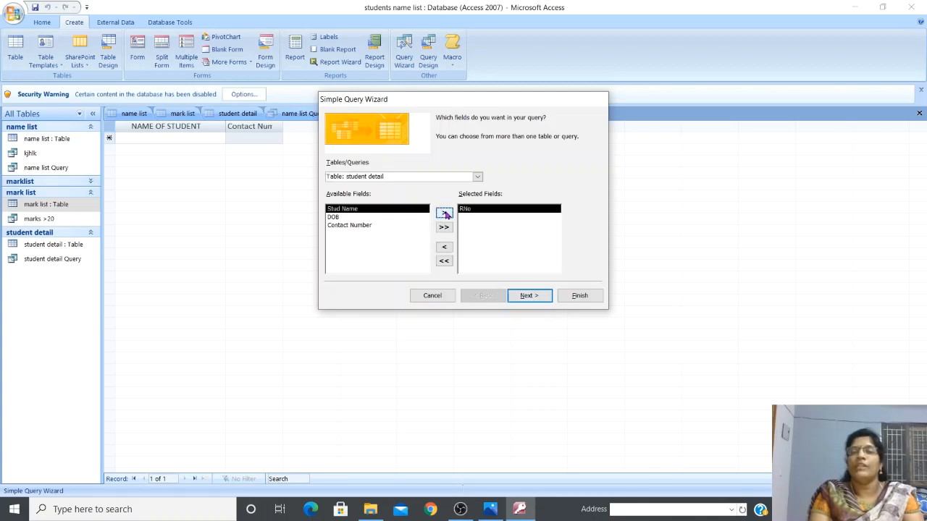
left_click(528, 296)
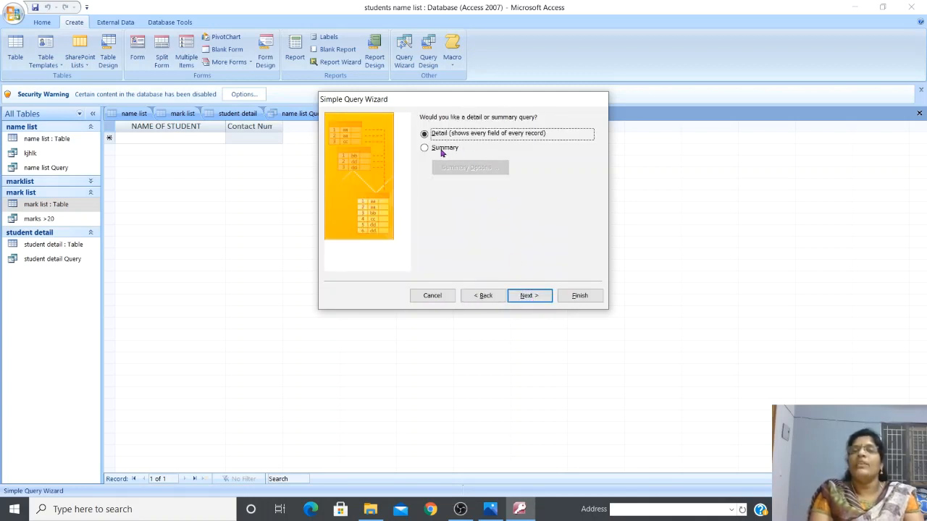
left_click(529, 295)
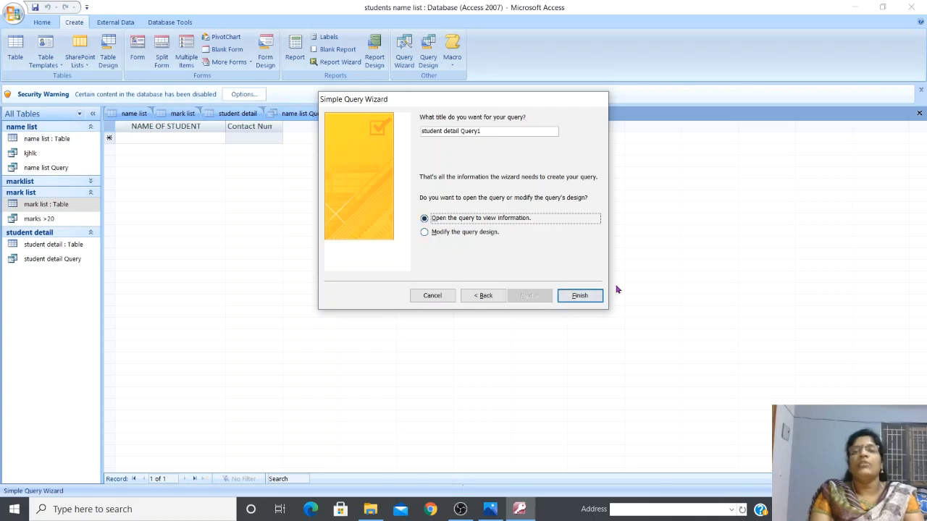
left_click(445, 298)
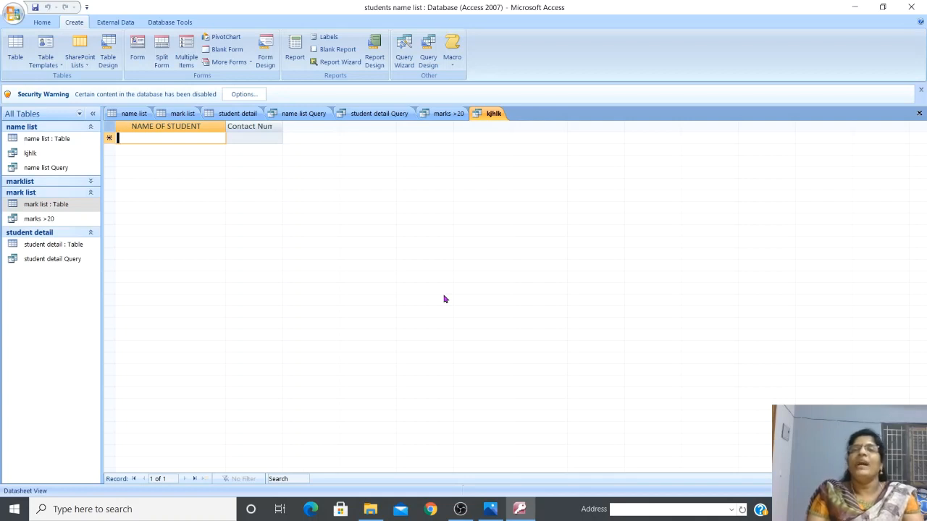
- Start a new query in Query Design and review the available tables, the queries, and both together as possible sources
left_click(429, 58)
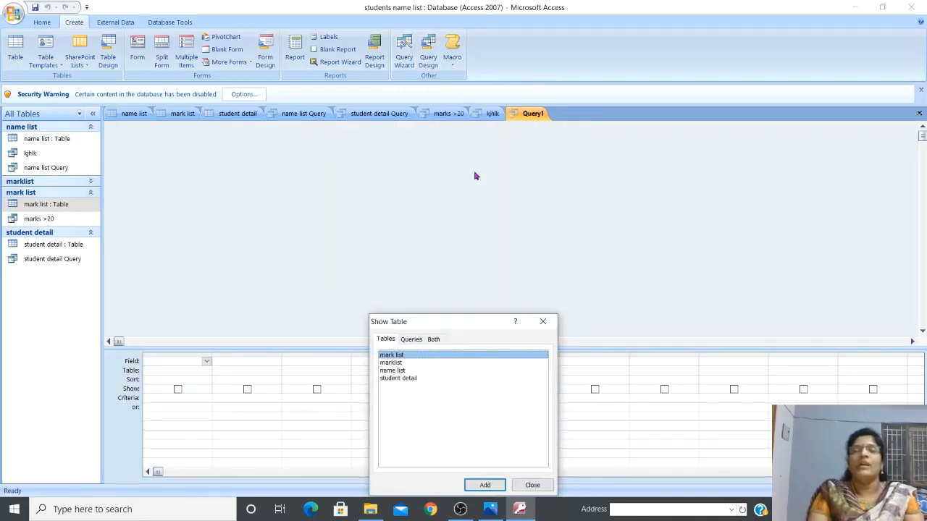
left_click_drag(433, 323, 363, 151)
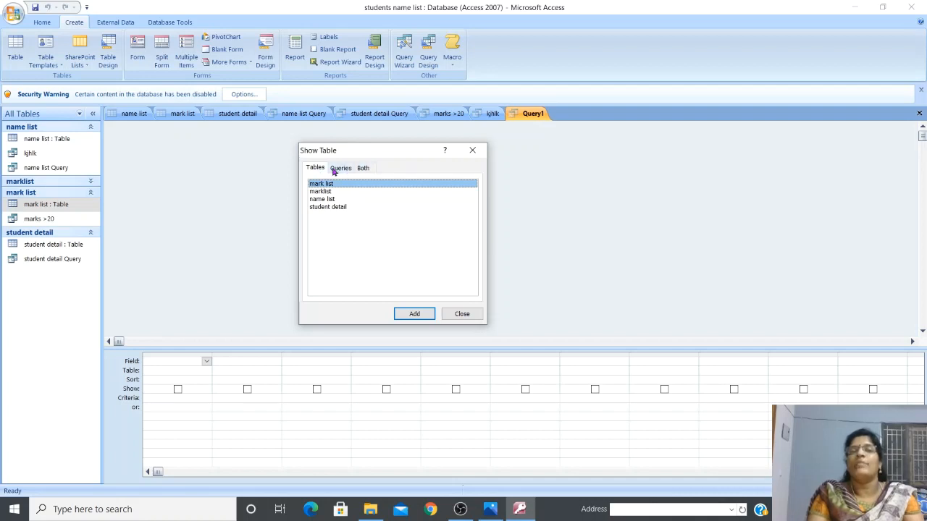
left_click(339, 168)
left_click(364, 168)
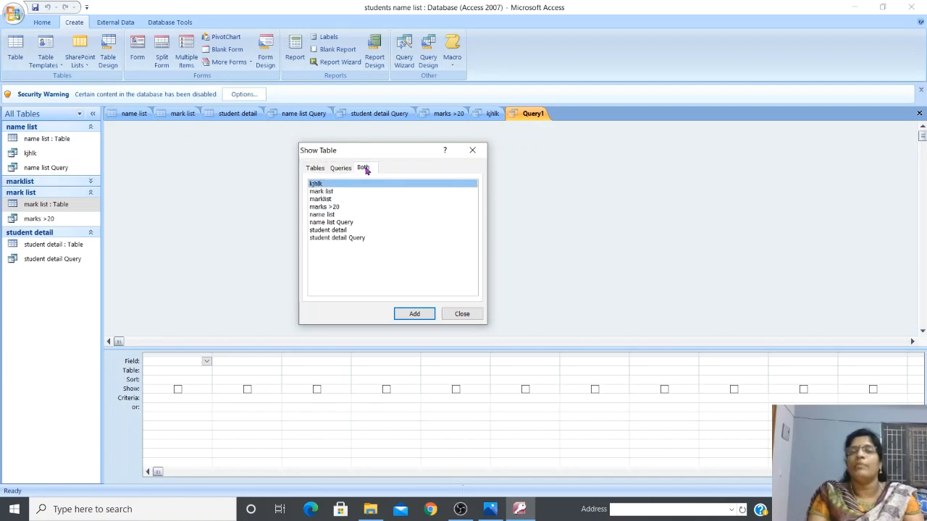
left_click(317, 169)
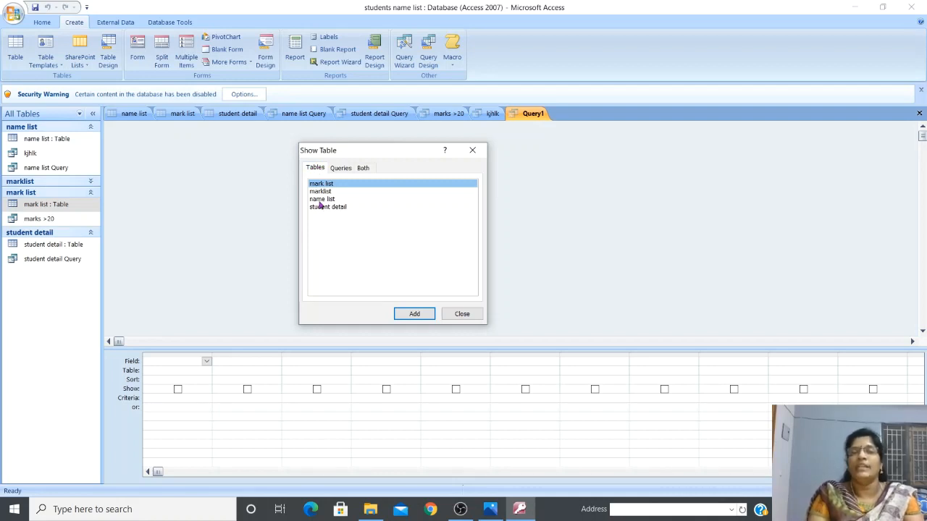
left_click(336, 169)
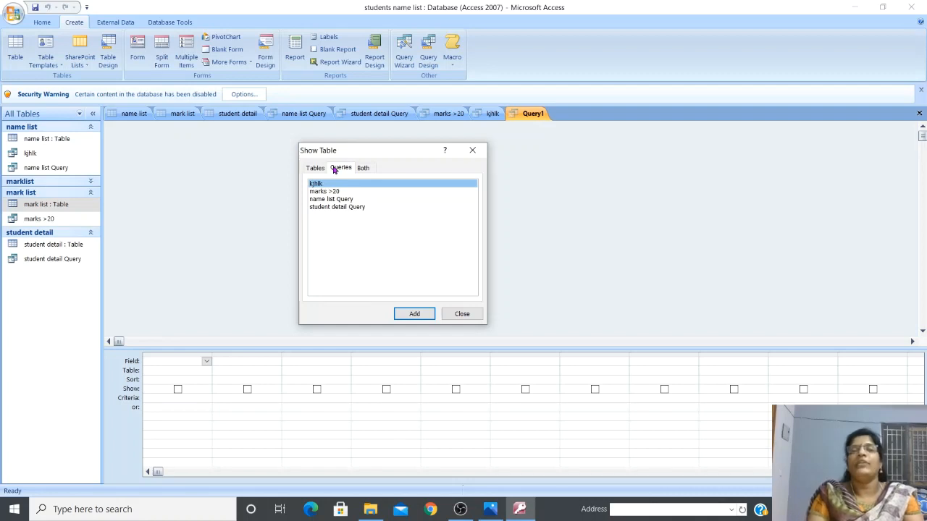
left_click(366, 169)
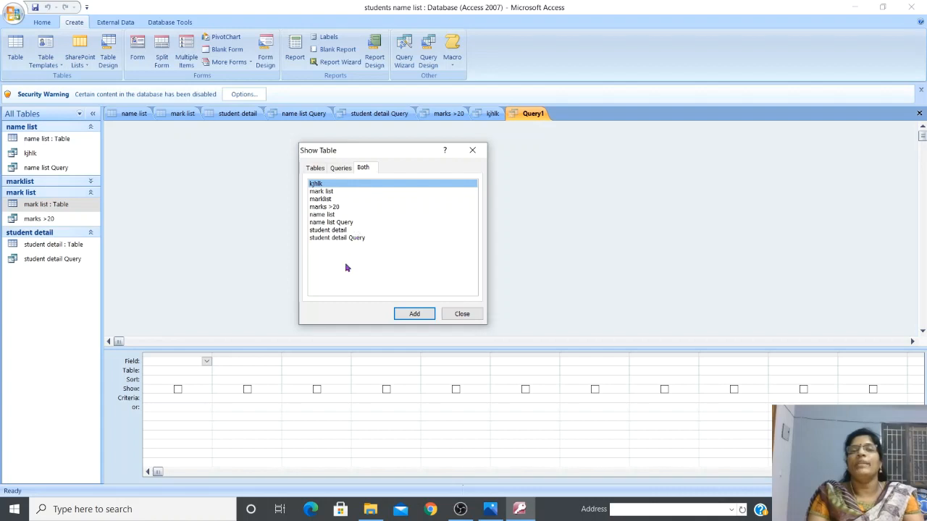
- Add only the student detail table to the new query and finish choosing tables
left_click(316, 169)
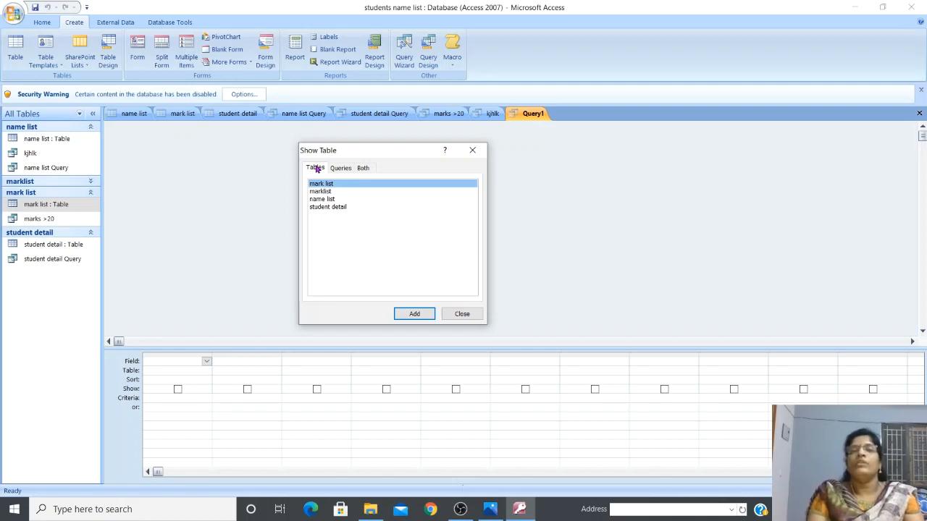
left_click(330, 209)
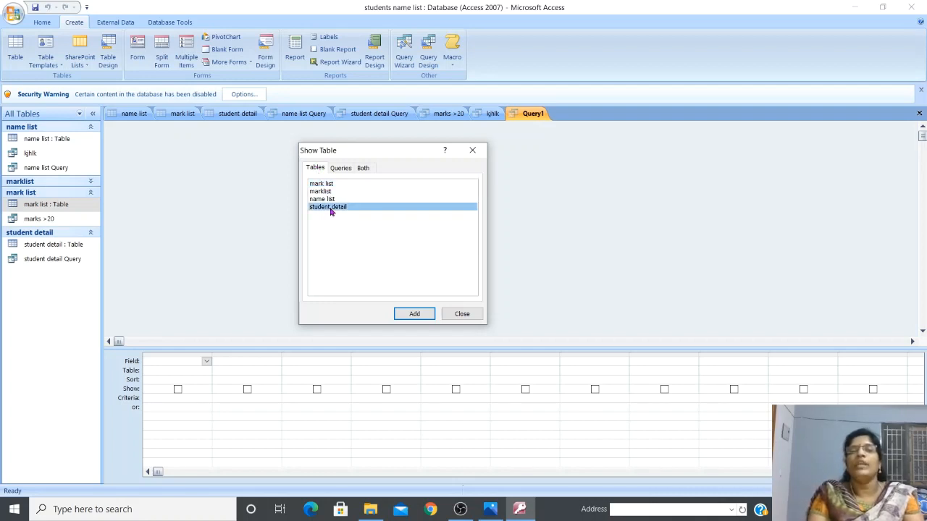
left_click(414, 314)
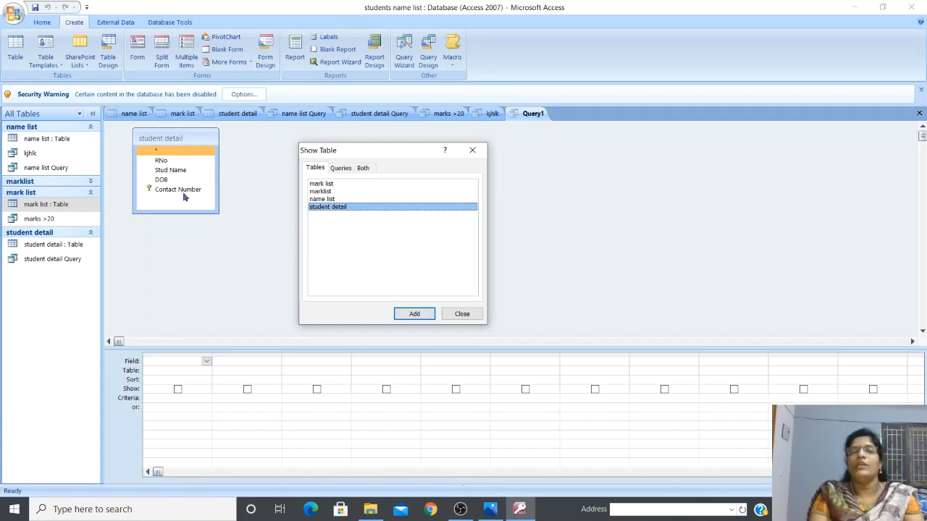
left_click(461, 316)
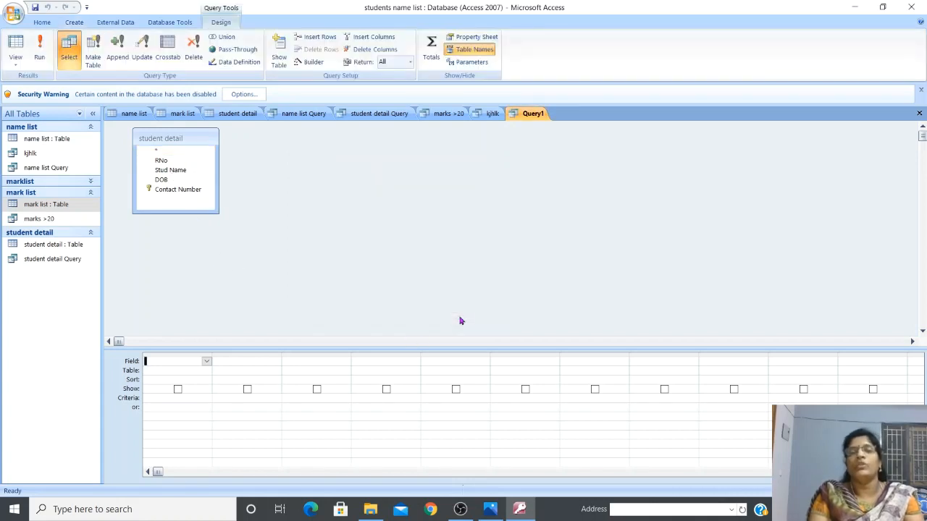
- Add the RNo and Stud Name fields of the student detail table to the design grid
left_click(199, 179)
left_click(181, 159)
double_click(182, 160)
left_click(181, 169)
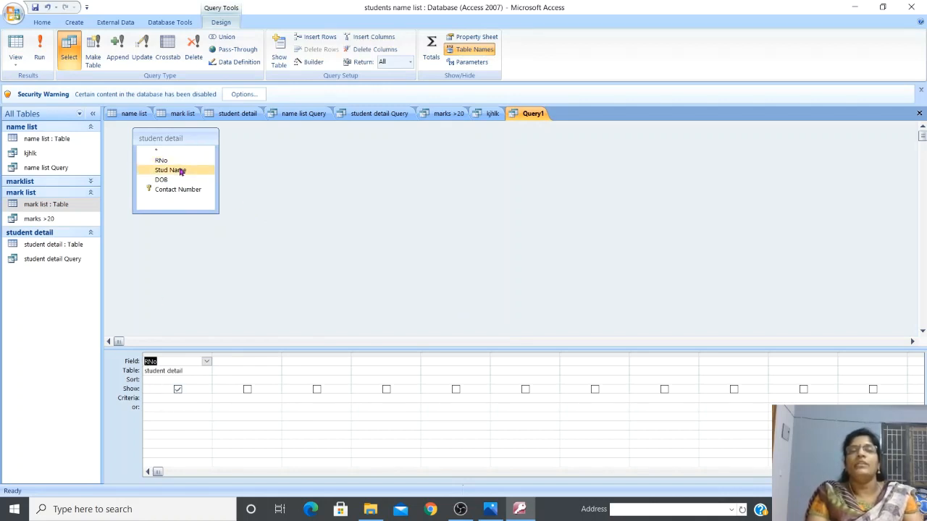
double_click(181, 169)
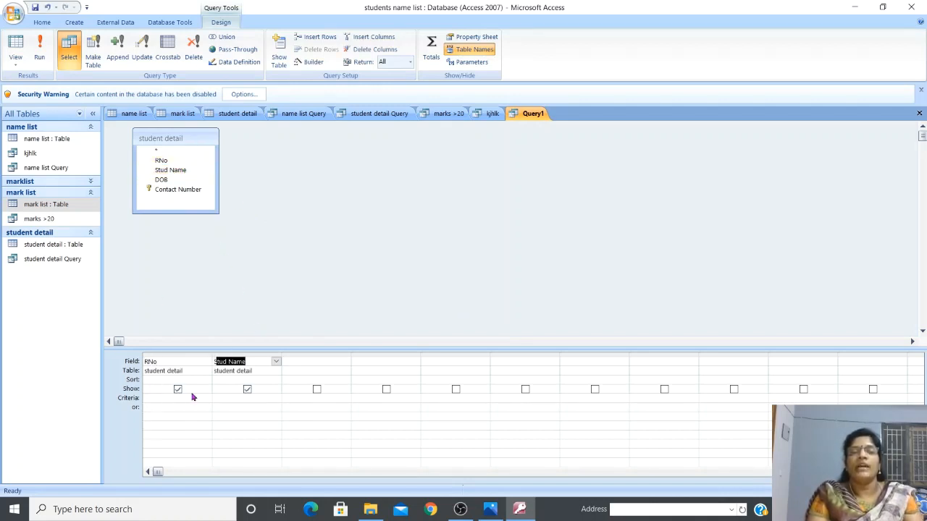